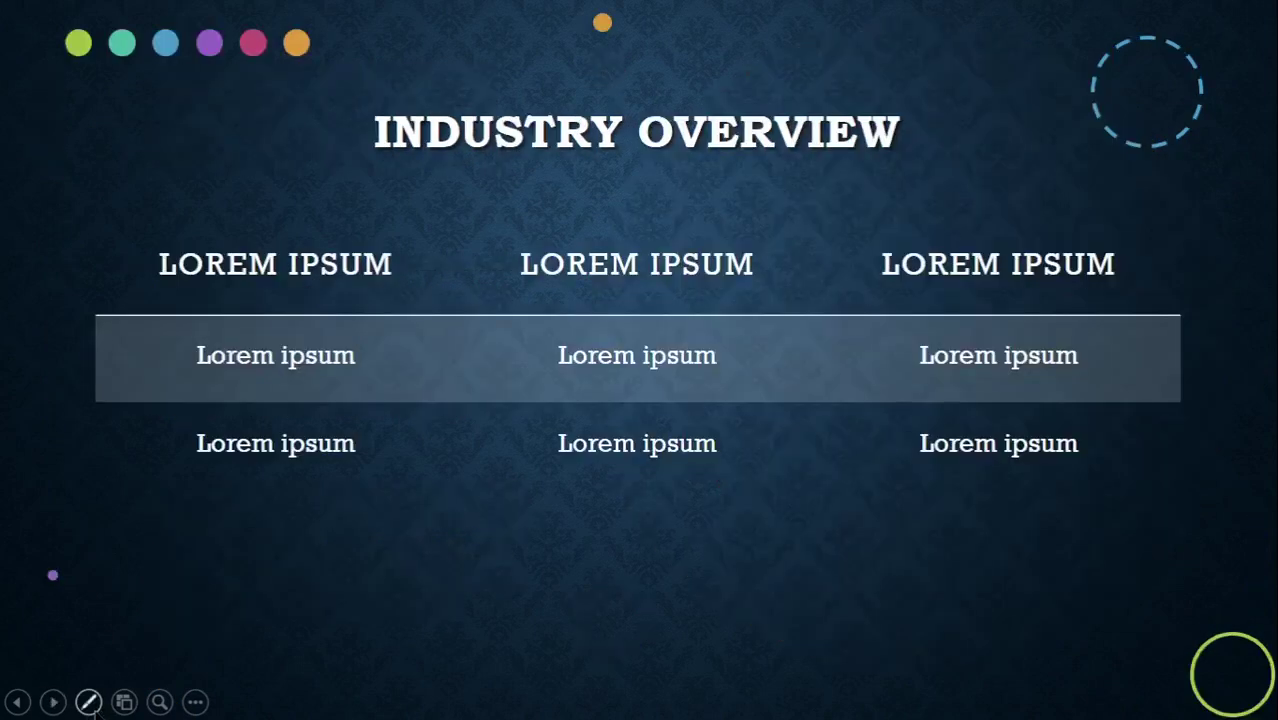
{"action": "left_click", "coordinate": [90, 703]}
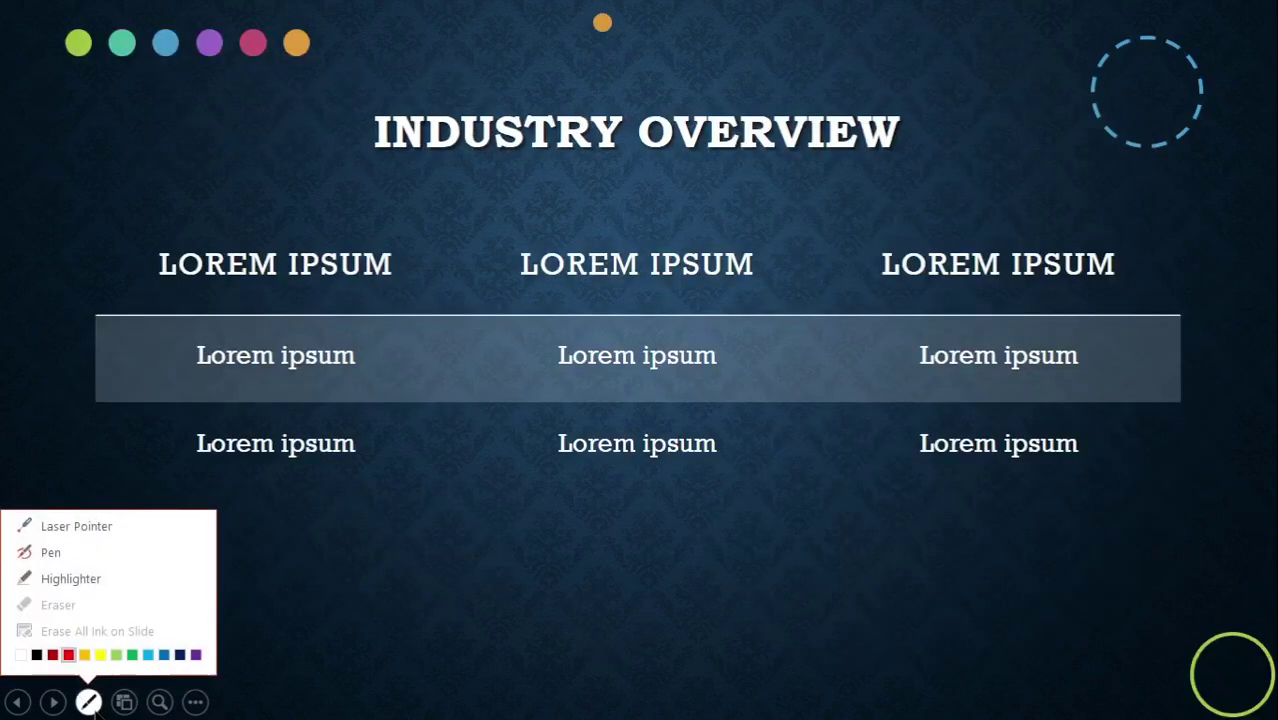
{"action": "left_click", "coordinate": [77, 527]}
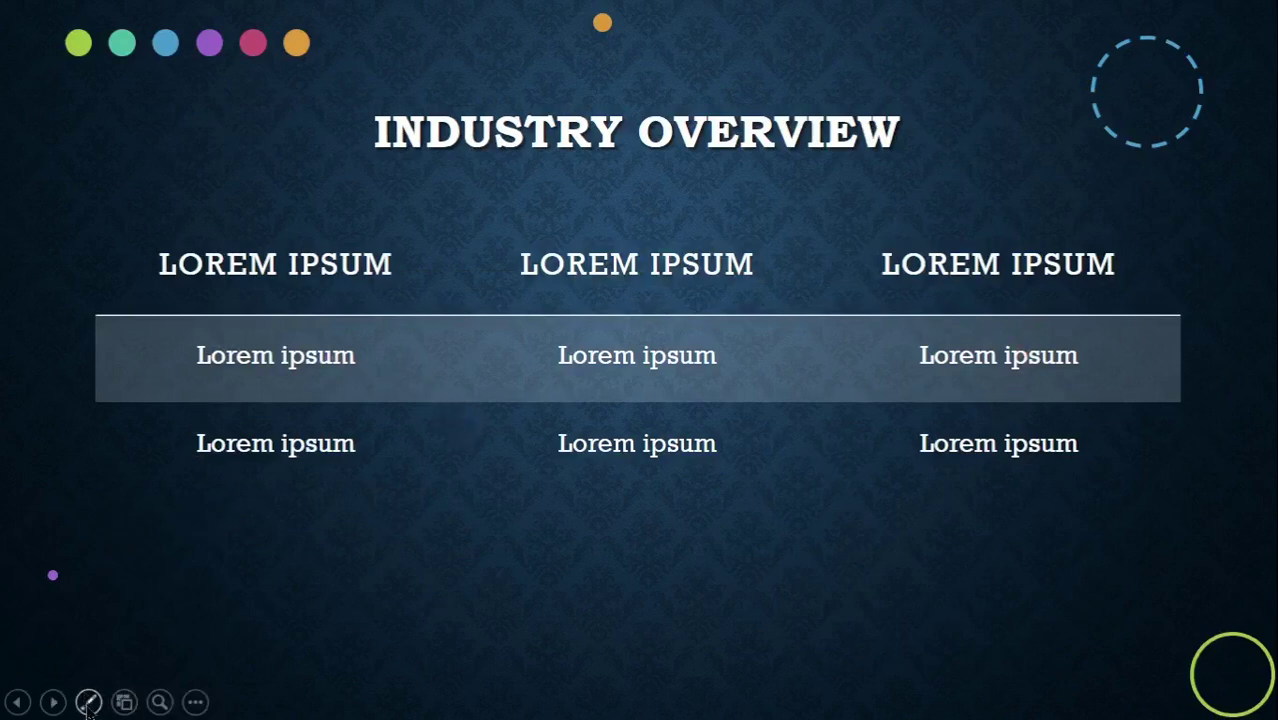
{"action": "left_click", "coordinate": [88, 703]}
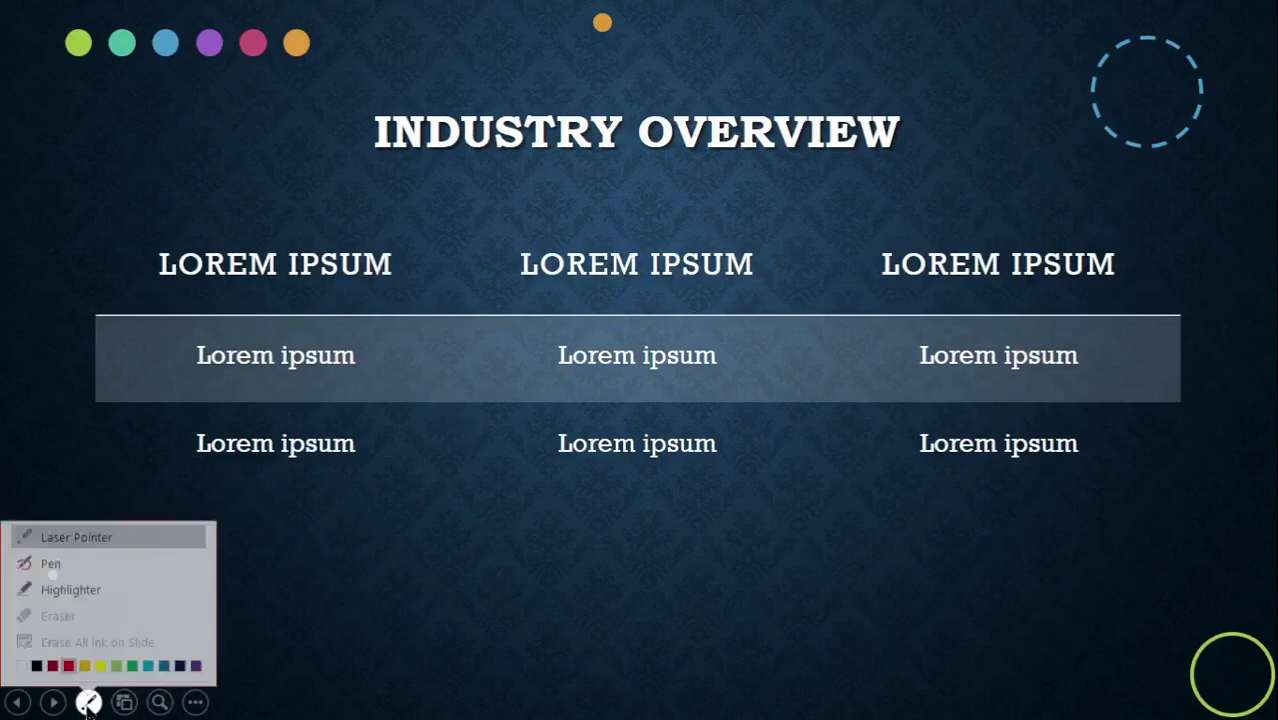
{"action": "left_click", "coordinate": [92, 535]}
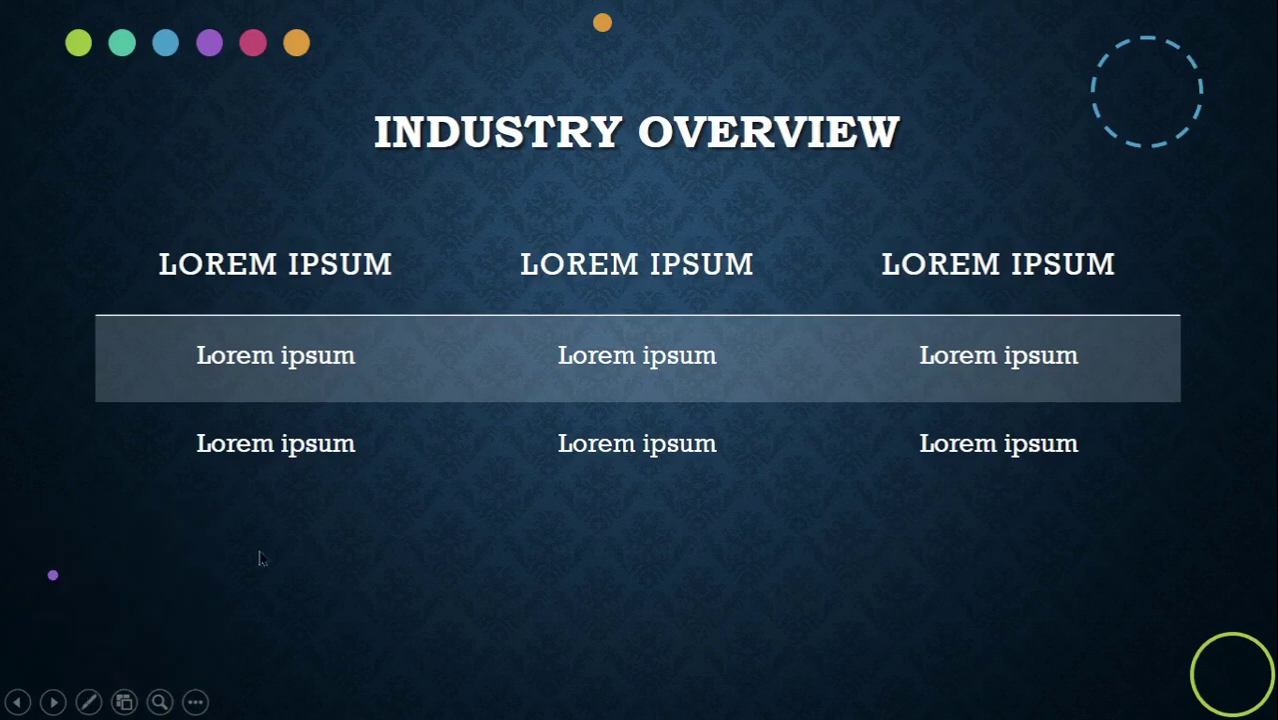
{"action": "left_click", "coordinate": [123, 702]}
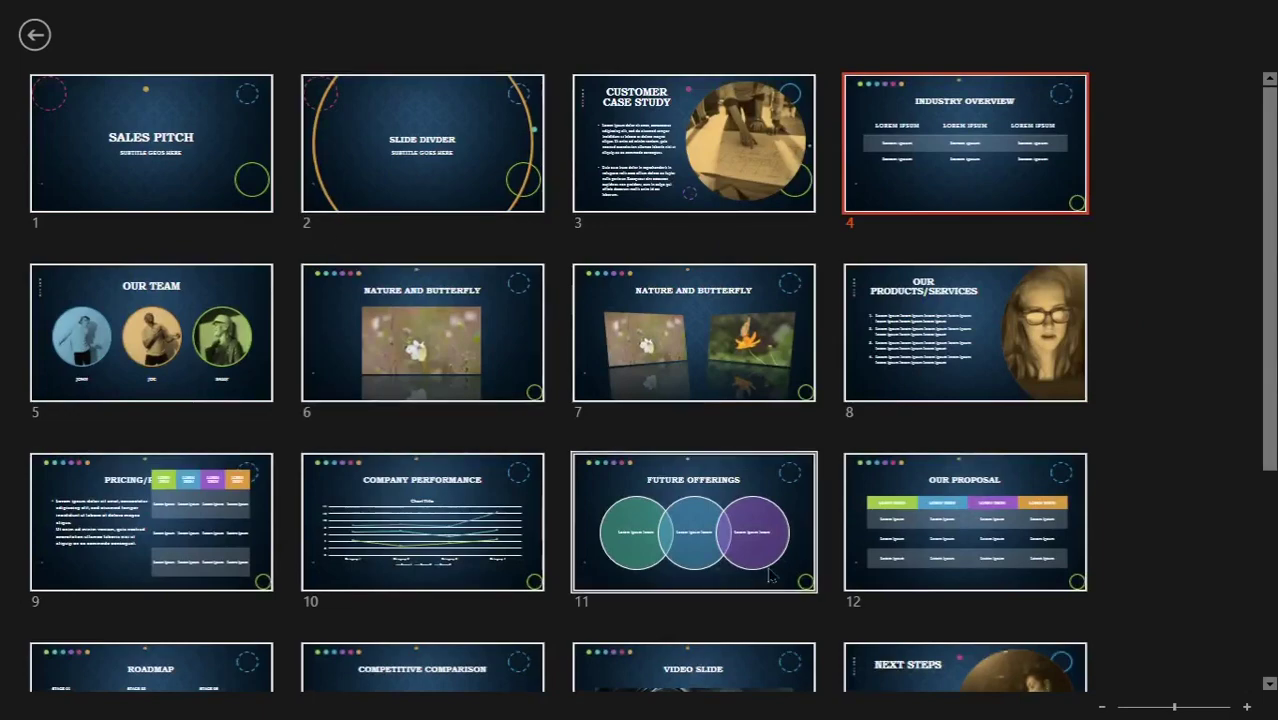
{"action": "left_click", "coordinate": [34, 34]}
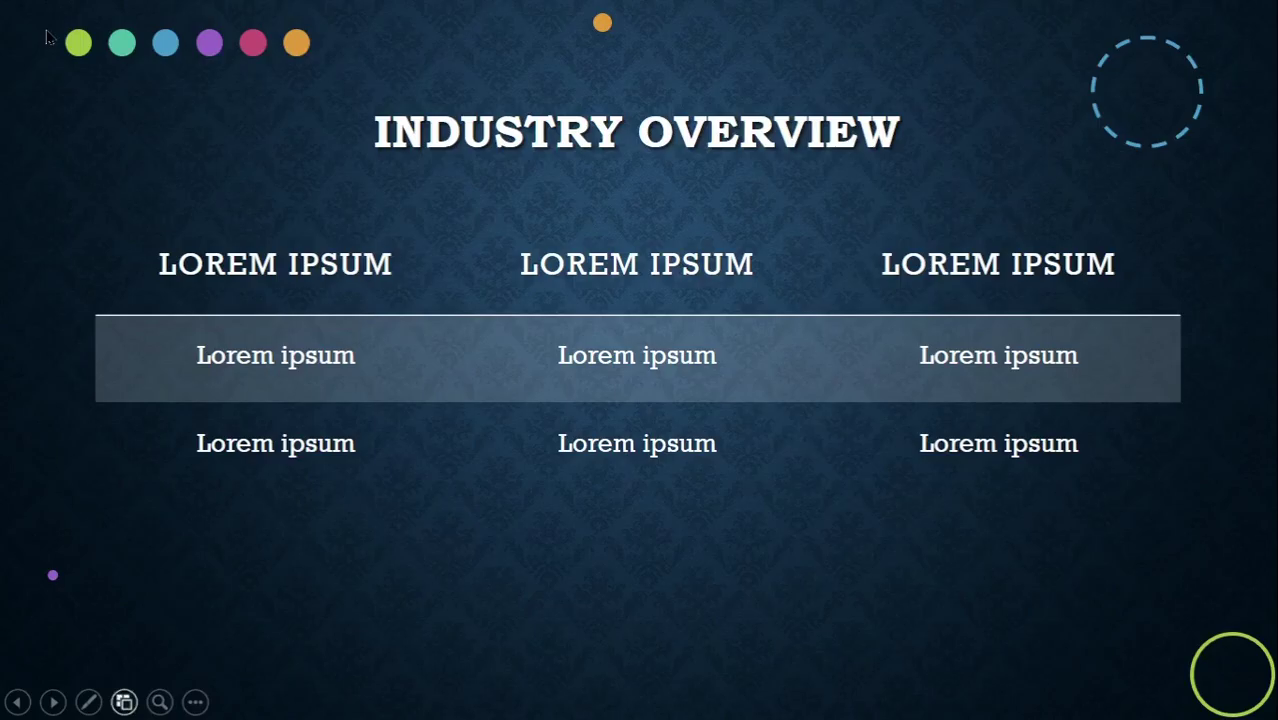
{"action": "left_click", "coordinate": [160, 701]}
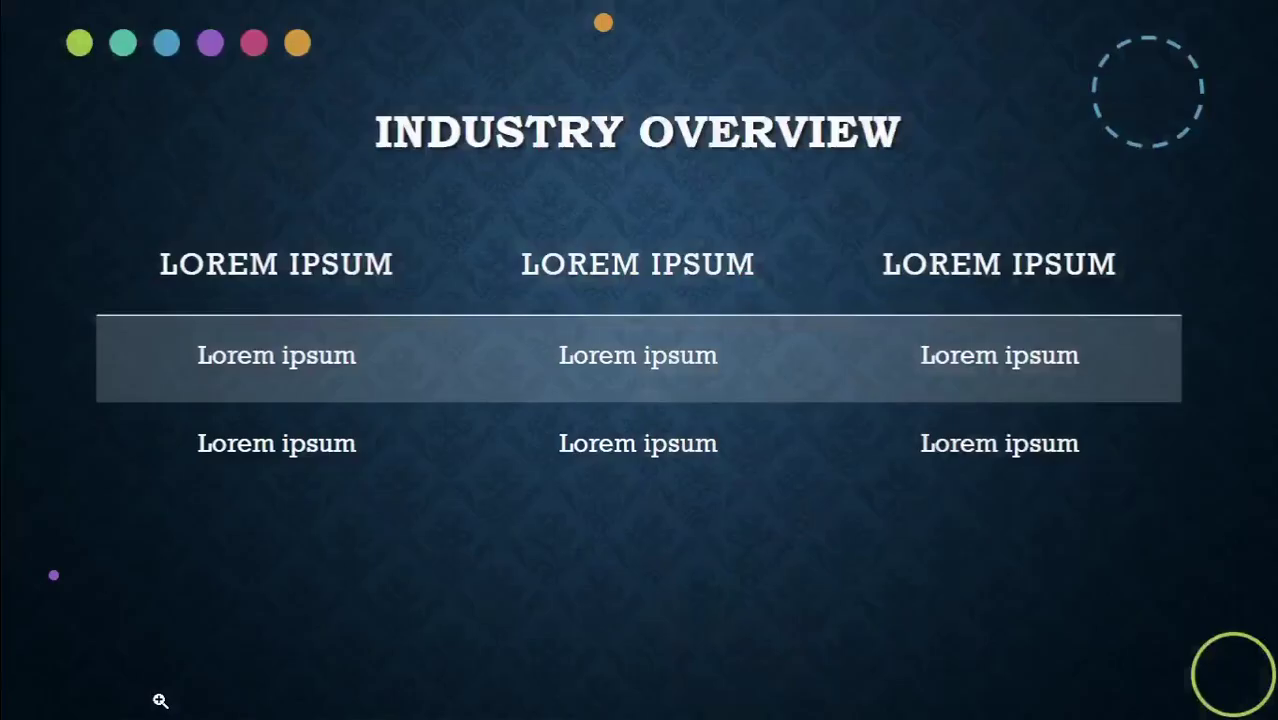
{"action": "left_click", "coordinate": [400, 496]}
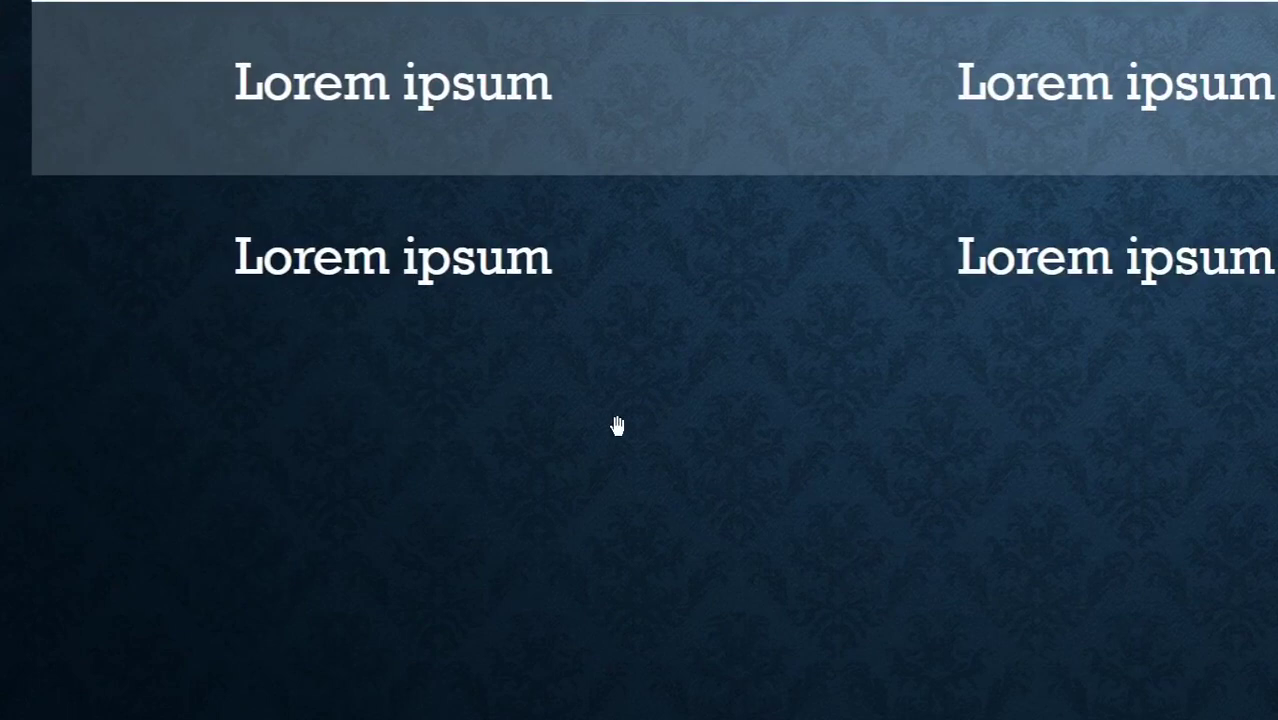
{"action": "key", "text": "Escape"}
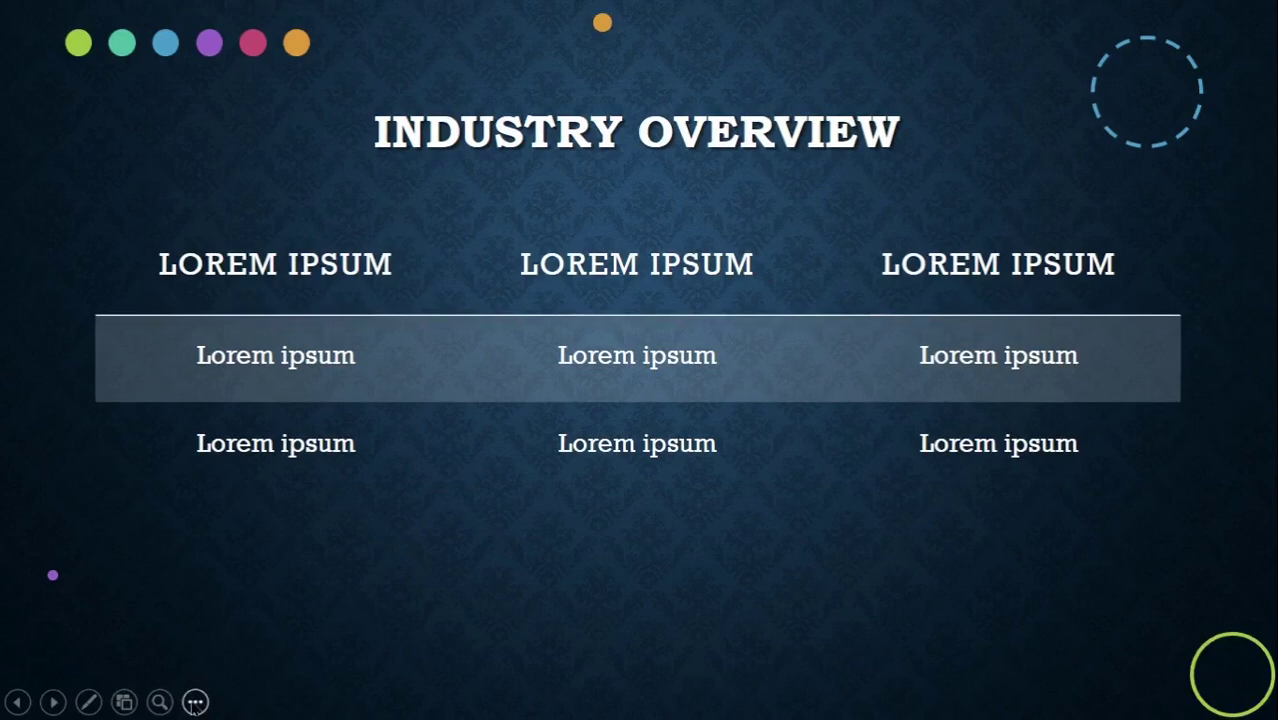
Step: Switch the running slideshow to Presenter View, showing Industry Overview as slide 4 of 18
{"action": "left_click", "coordinate": [195, 703]}
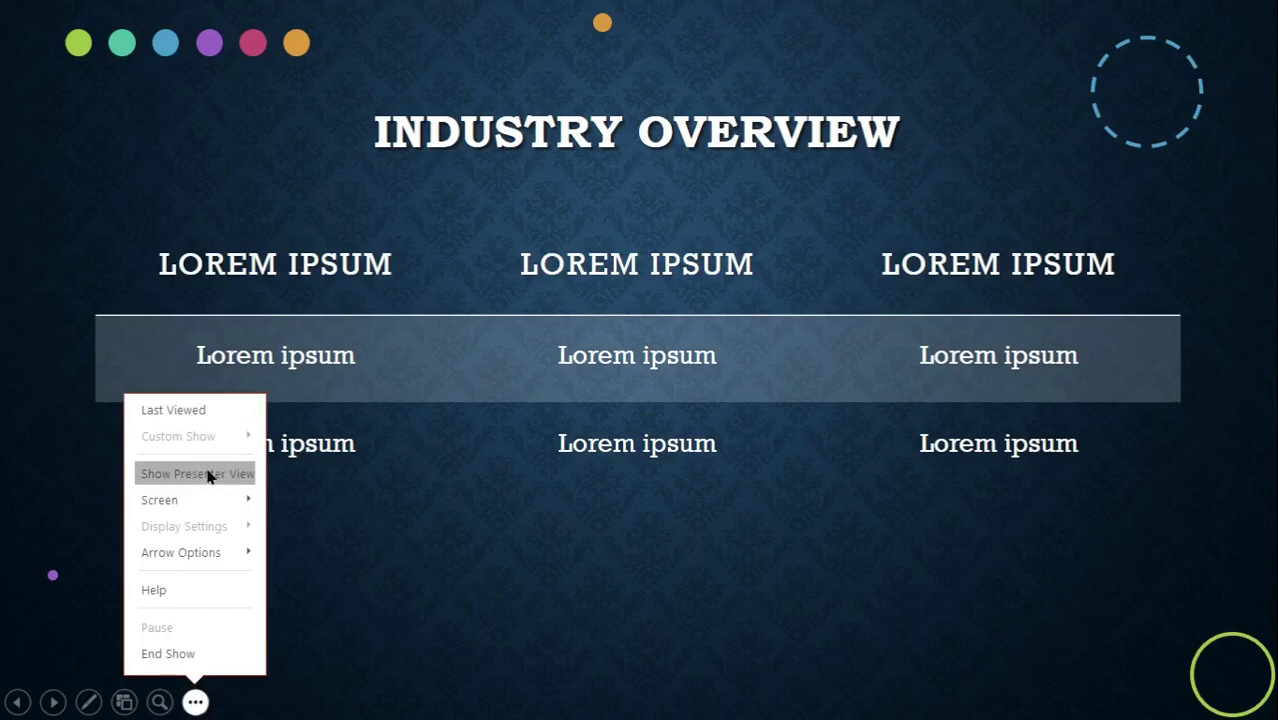
{"action": "left_click", "coordinate": [208, 474]}
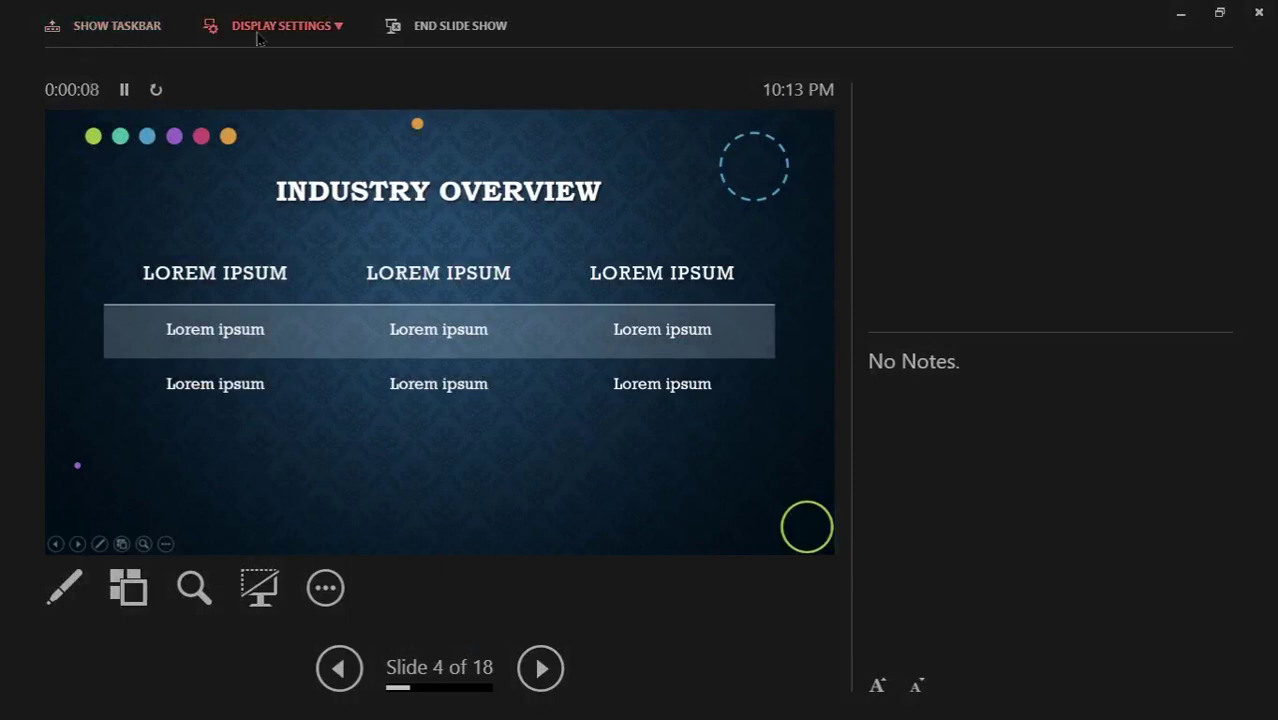
{"action": "left_click", "coordinate": [112, 30]}
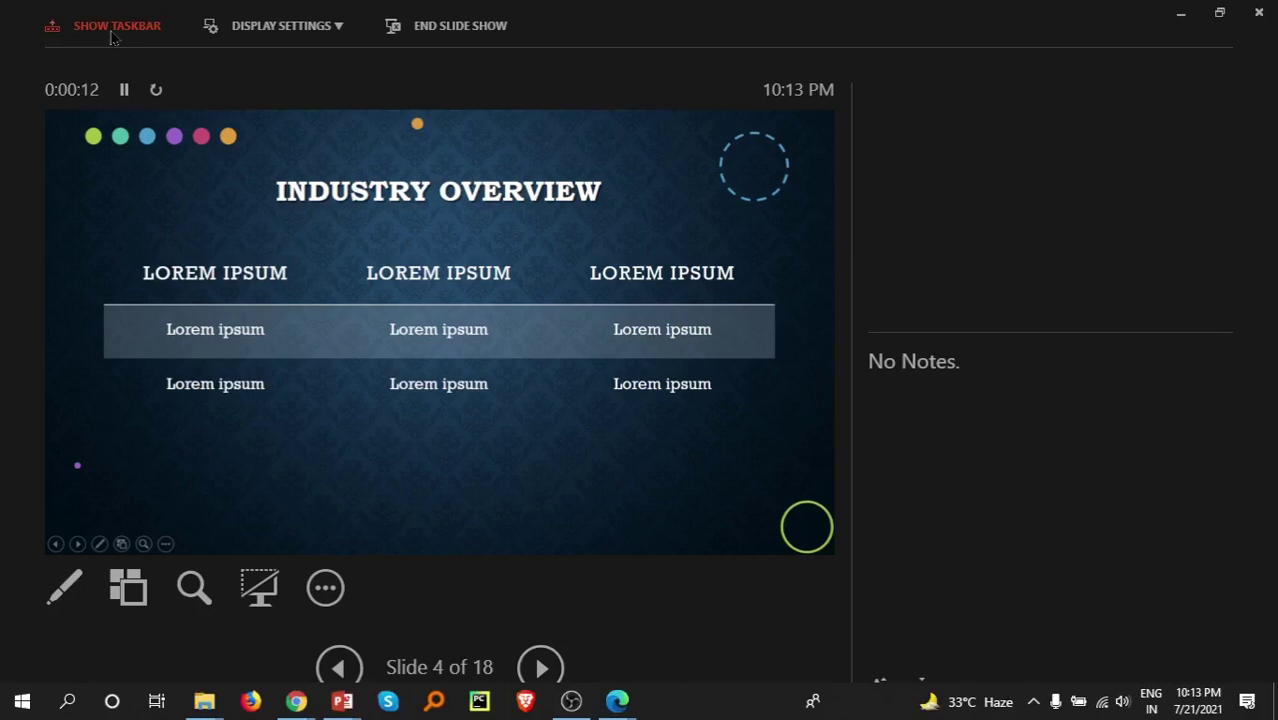
{"action": "left_click", "coordinate": [296, 702]}
{"action": "left_click", "coordinate": [360, 630]}
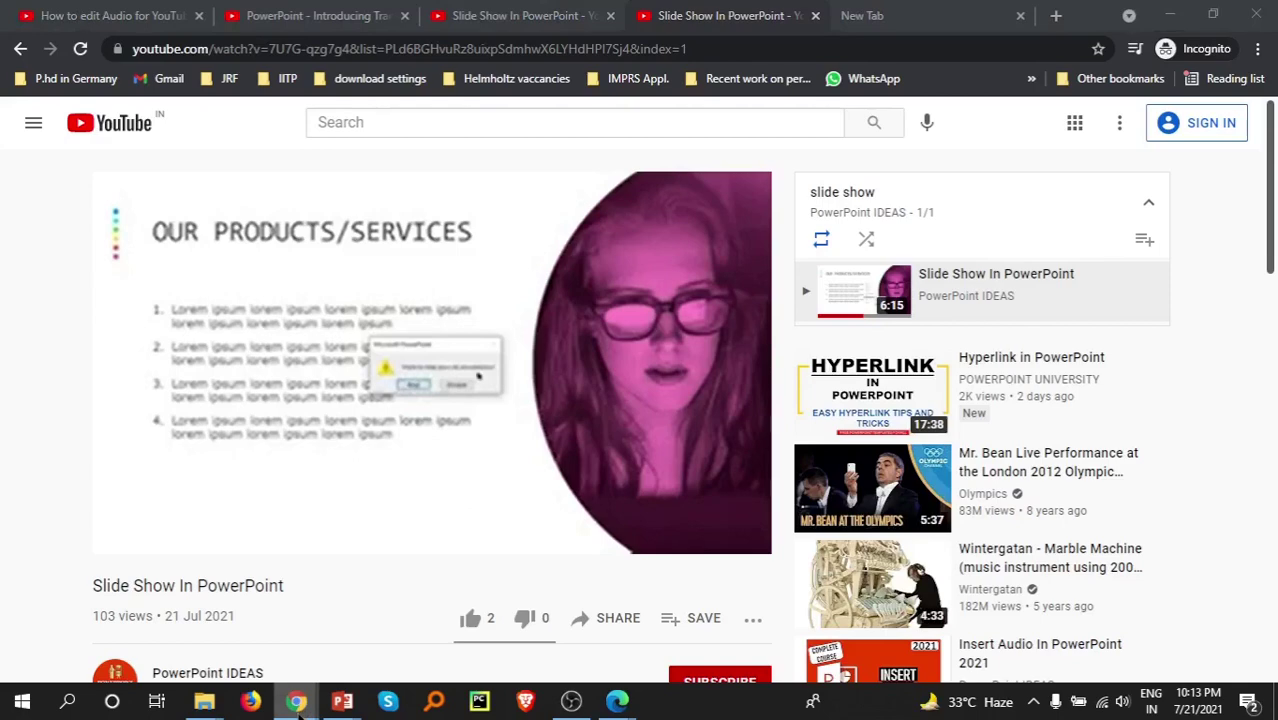
{"action": "left_click", "coordinate": [298, 708]}
{"action": "mouse_move", "coordinate": [341, 701]}
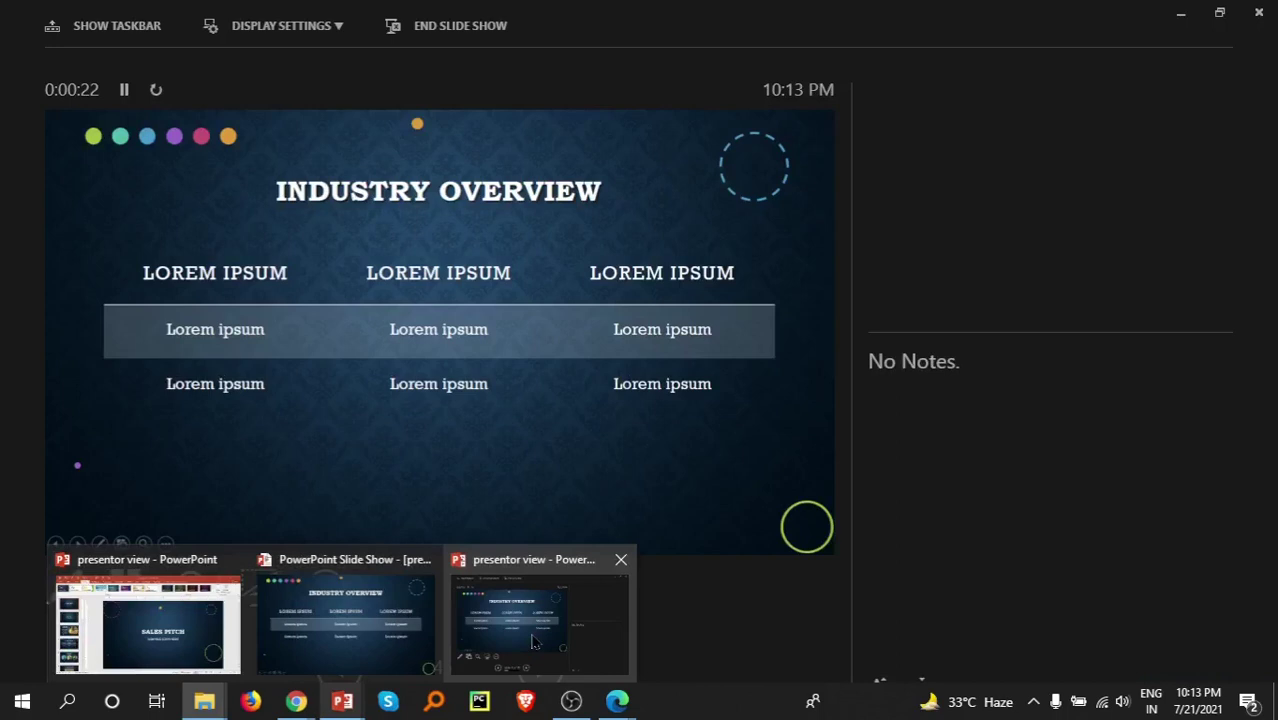
{"action": "left_click", "coordinate": [530, 640]}
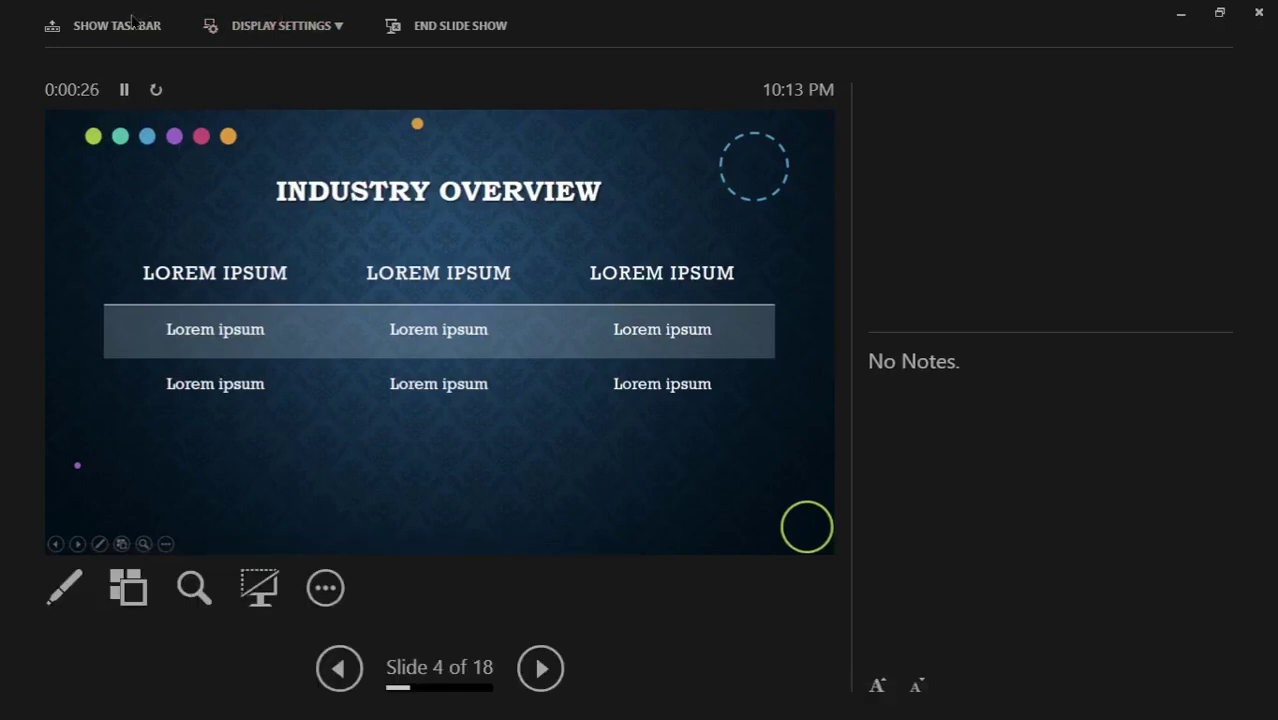
Step: Bring the taskbar up briefly while Presenter View is showing
{"action": "left_click", "coordinate": [128, 24]}
Step: Turn on the laser pointer and advance from slide 4 to slide 8, Our Products/Services
{"action": "left_click", "coordinate": [60, 592]}
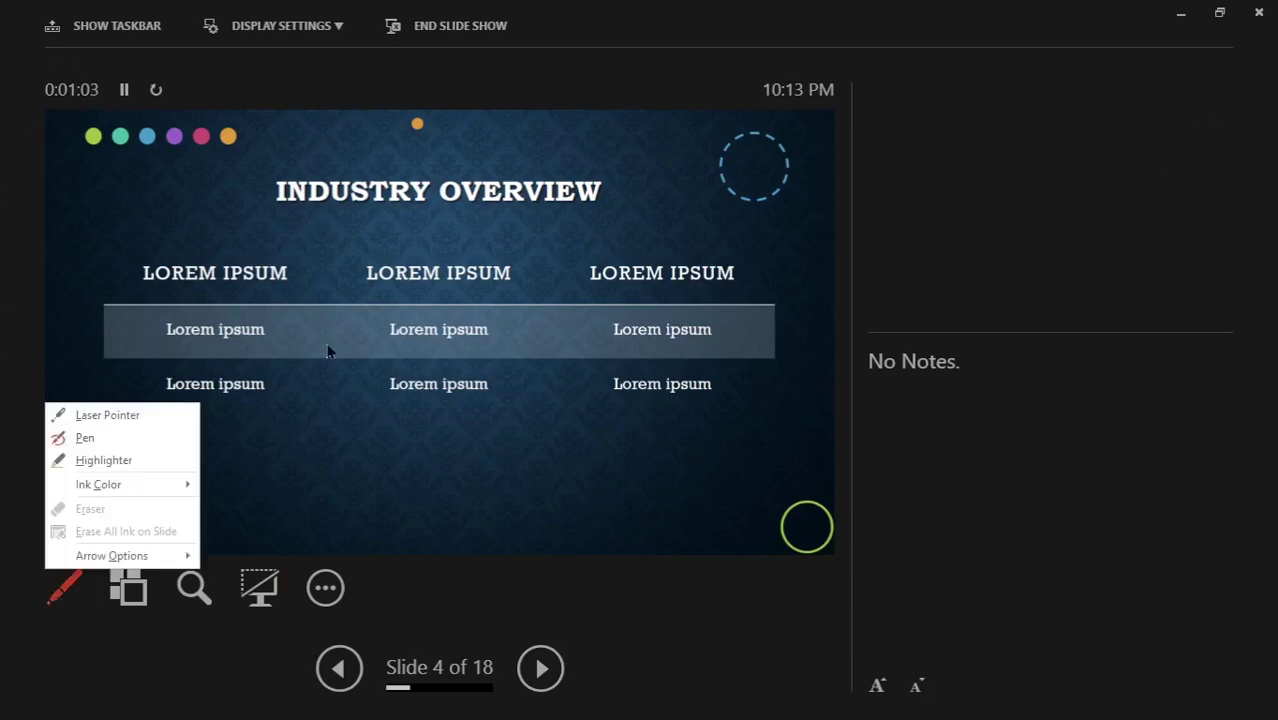
{"action": "left_click", "coordinate": [108, 440]}
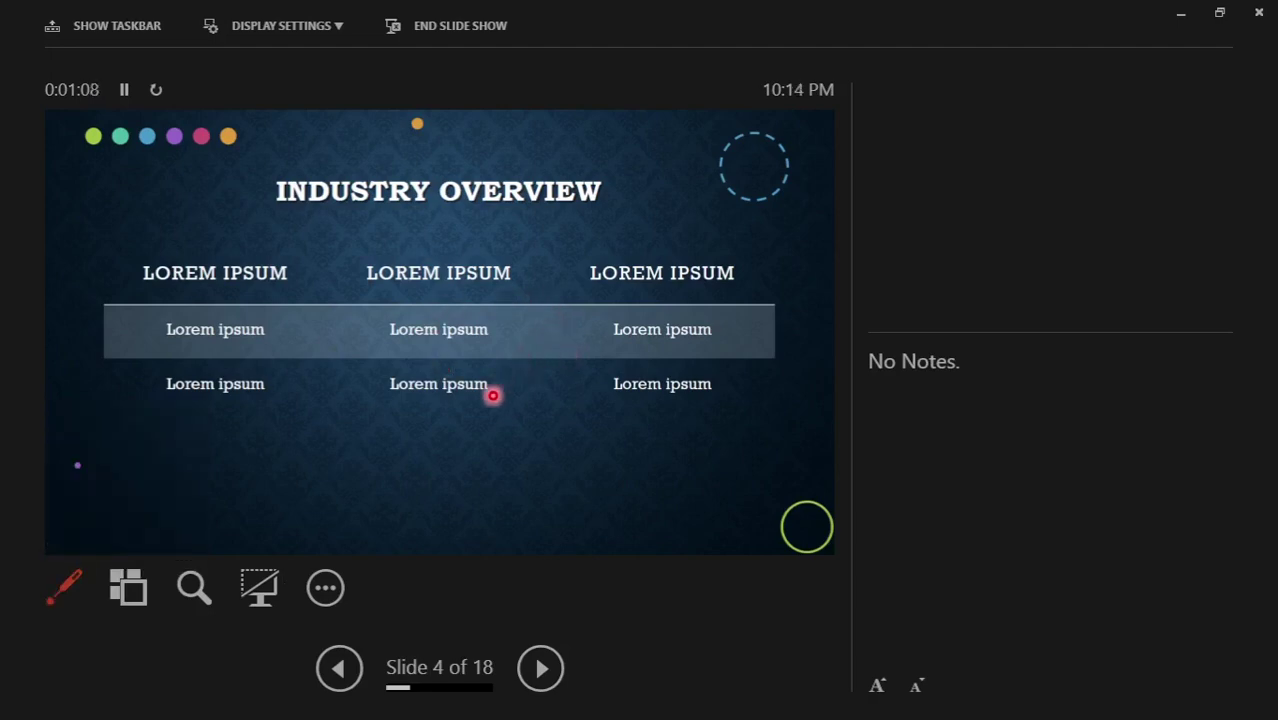
{"action": "left_click", "coordinate": [545, 670]}
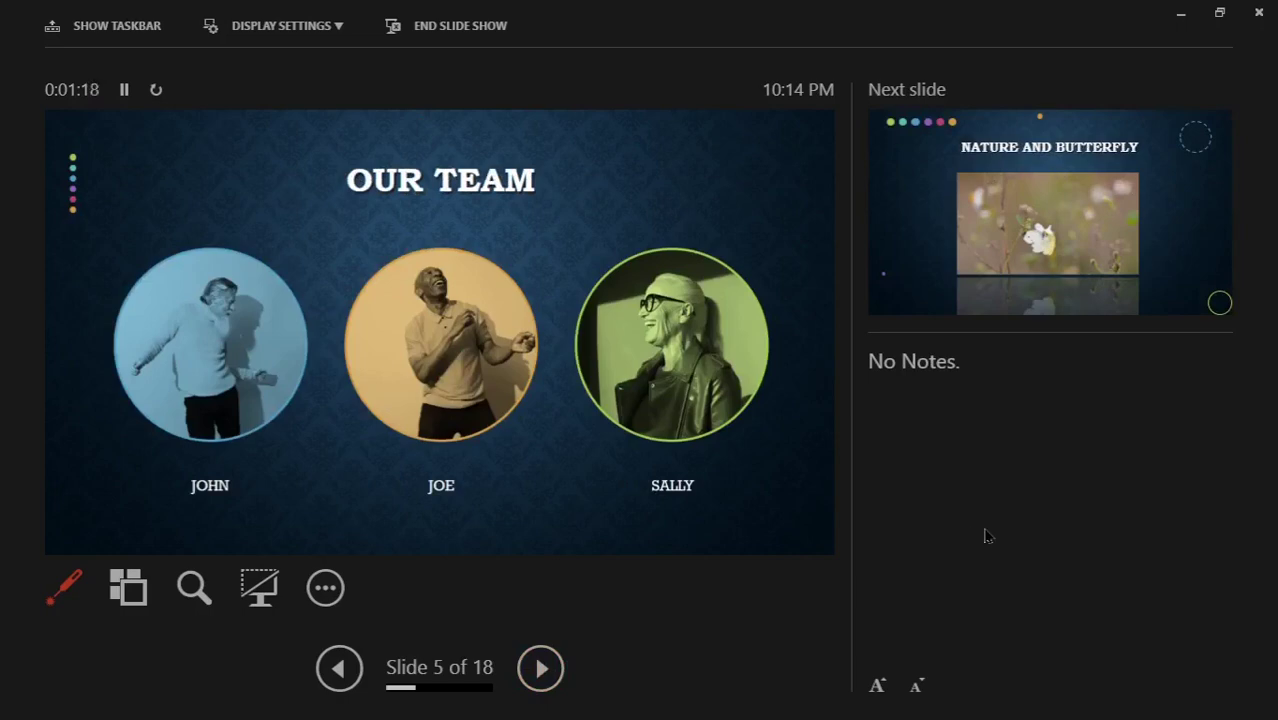
{"action": "left_click", "coordinate": [535, 675]}
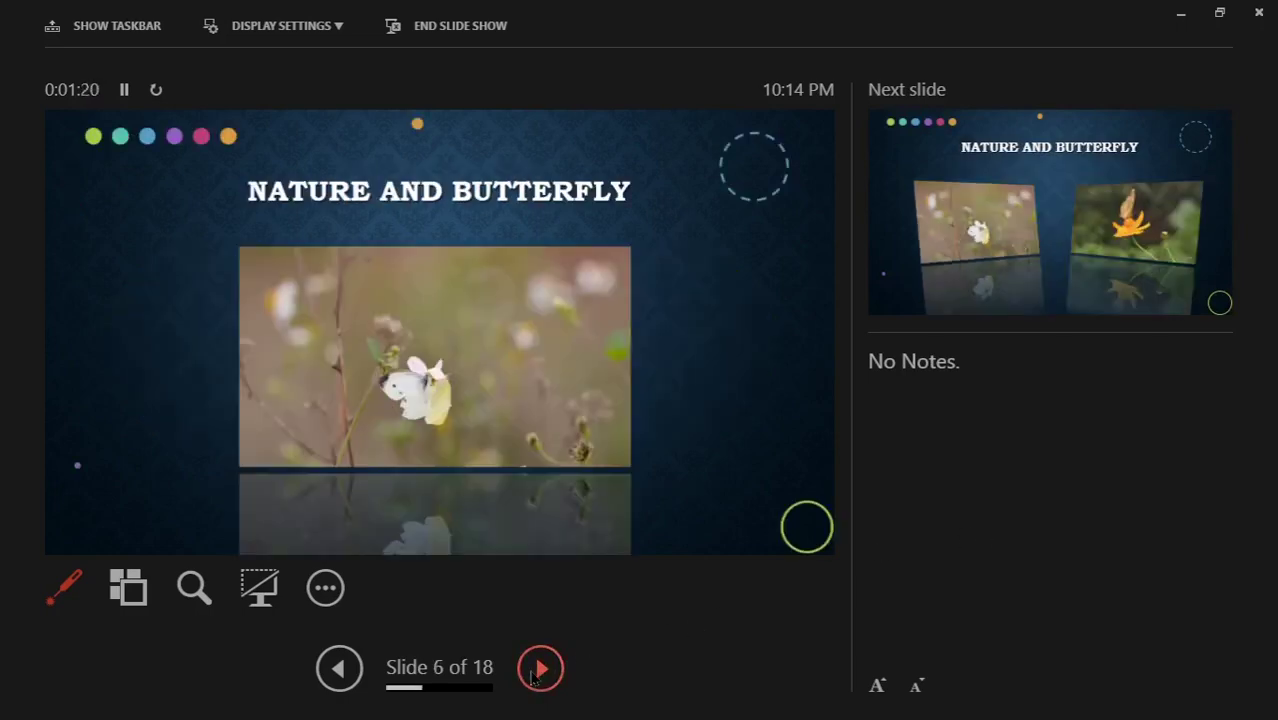
{"action": "left_click", "coordinate": [535, 675]}
{"action": "left_click", "coordinate": [535, 675]}
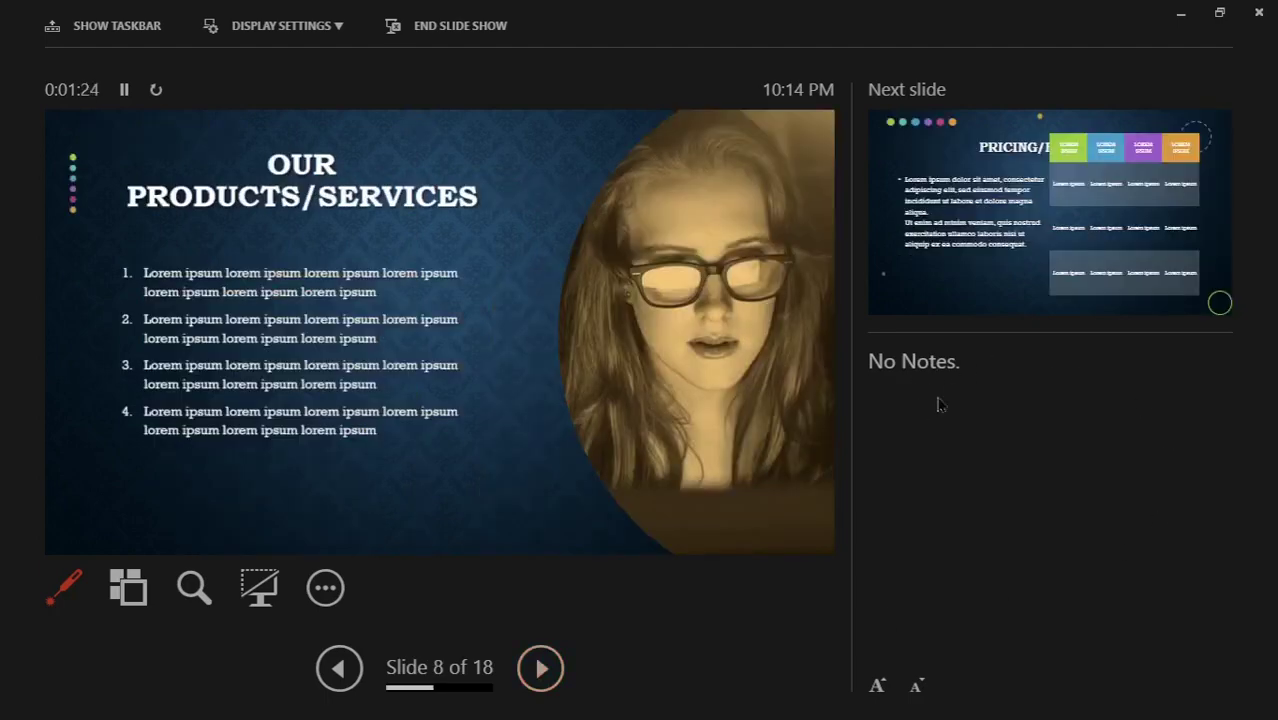
{"action": "left_click", "coordinate": [918, 686]}
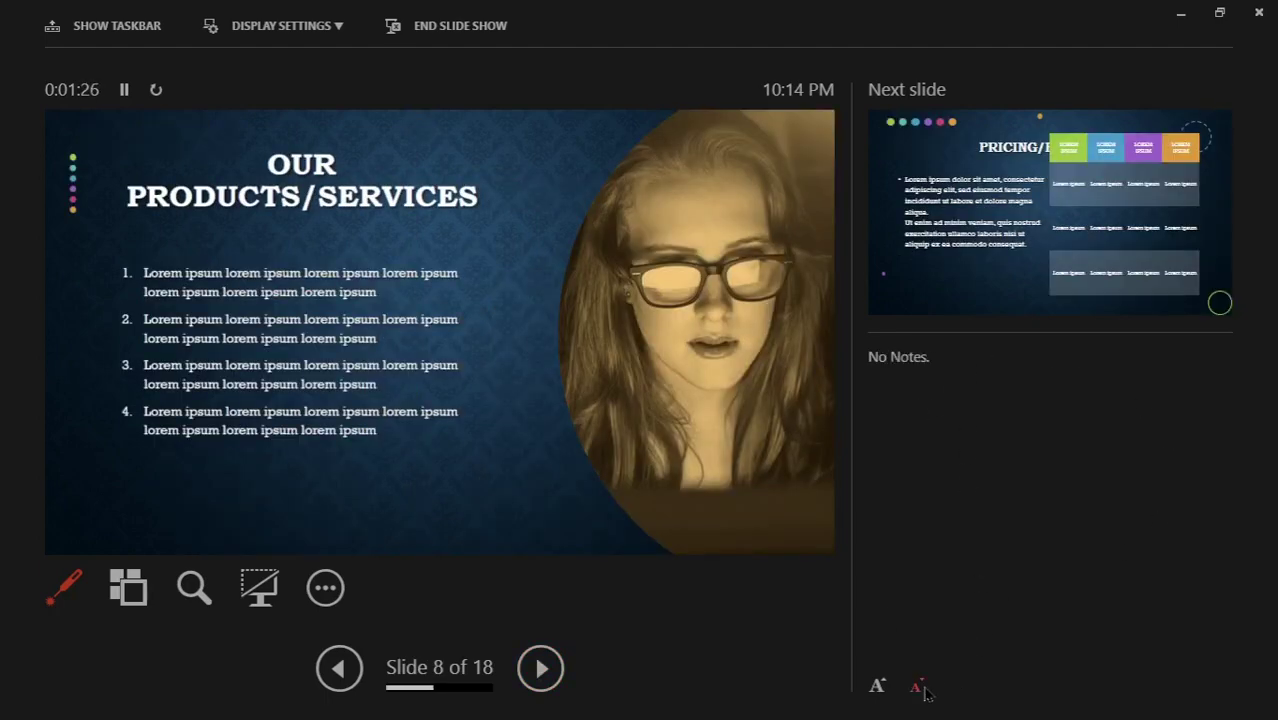
{"action": "left_click", "coordinate": [878, 687]}
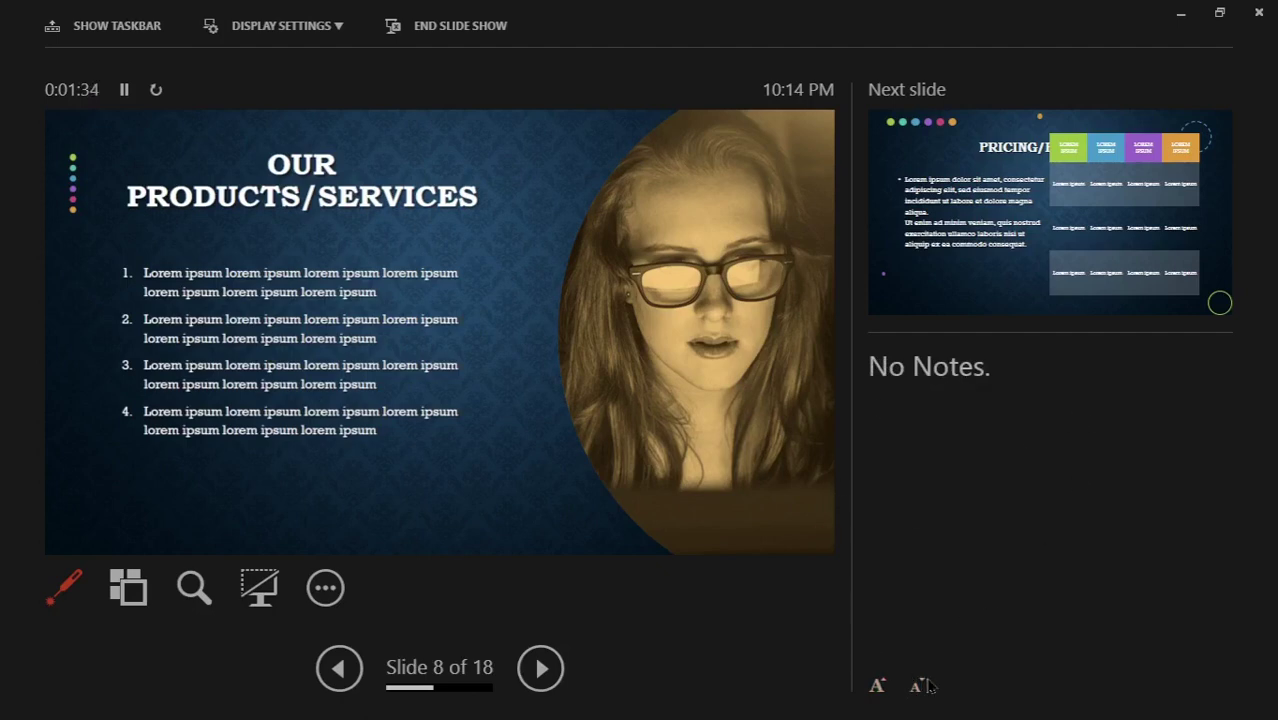
{"action": "left_click", "coordinate": [878, 686]}
{"action": "left_click", "coordinate": [878, 686]}
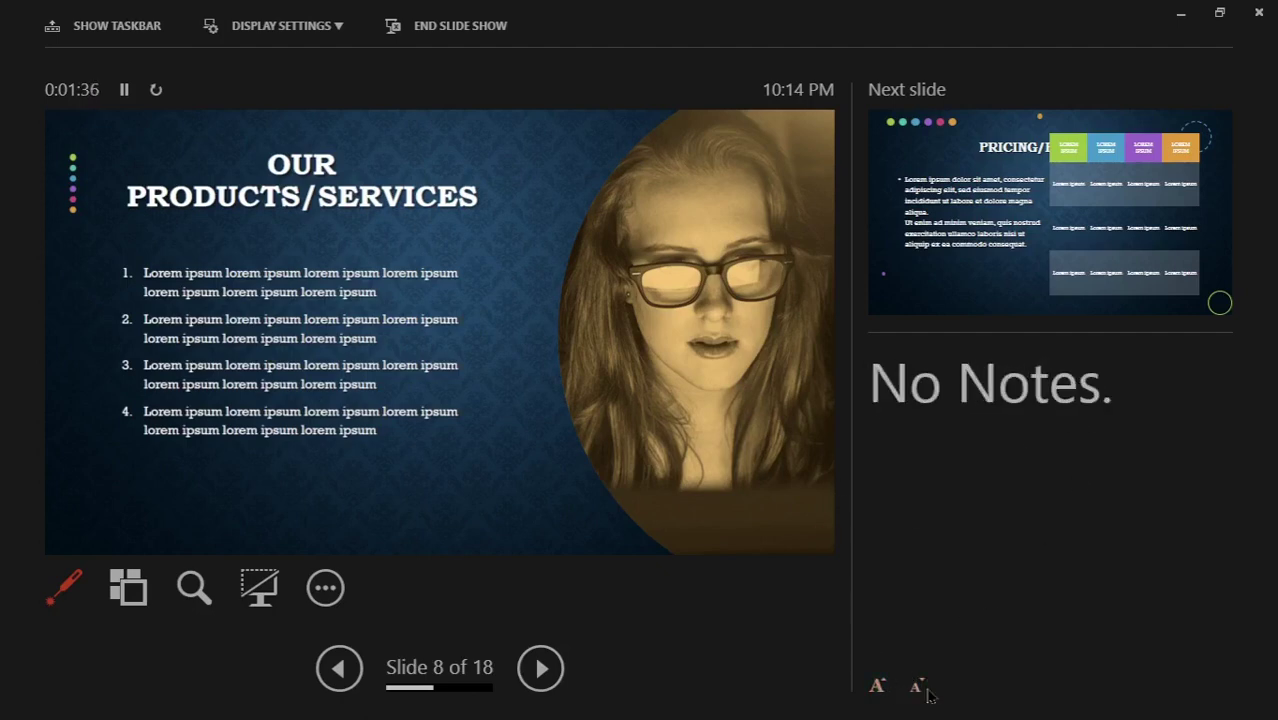
{"action": "left_click", "coordinate": [880, 690]}
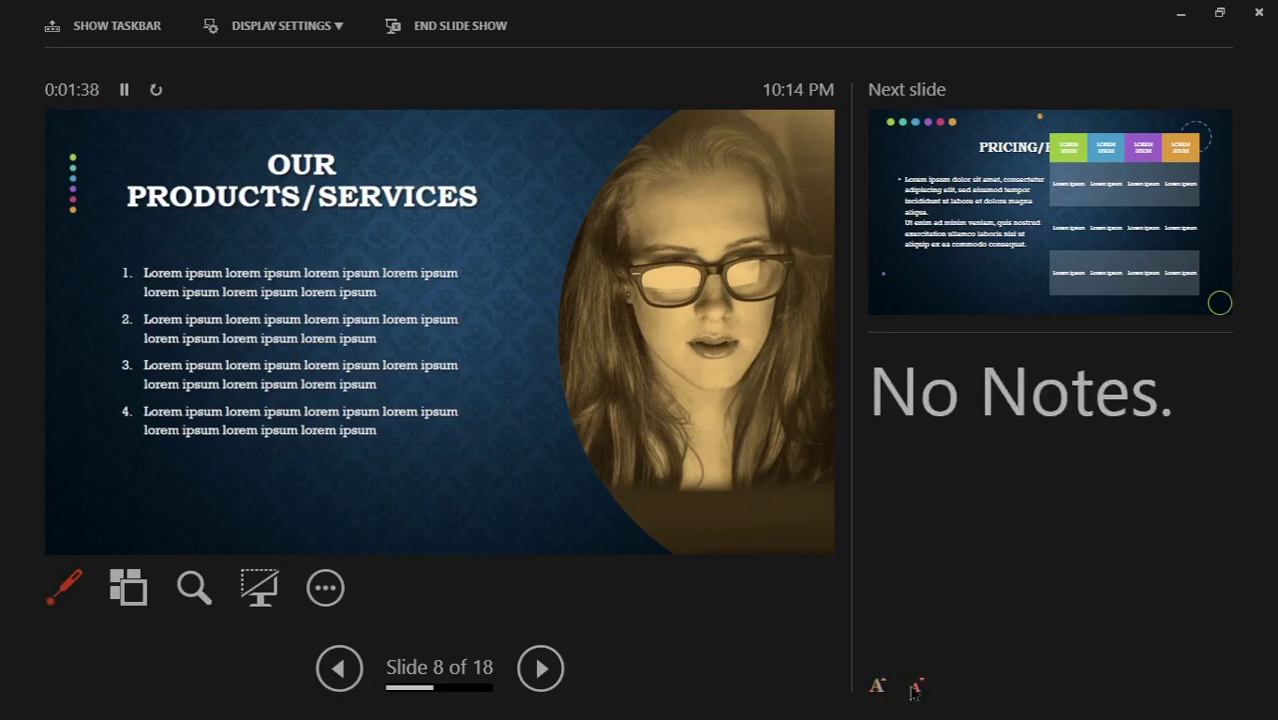
{"action": "left_click", "coordinate": [918, 688]}
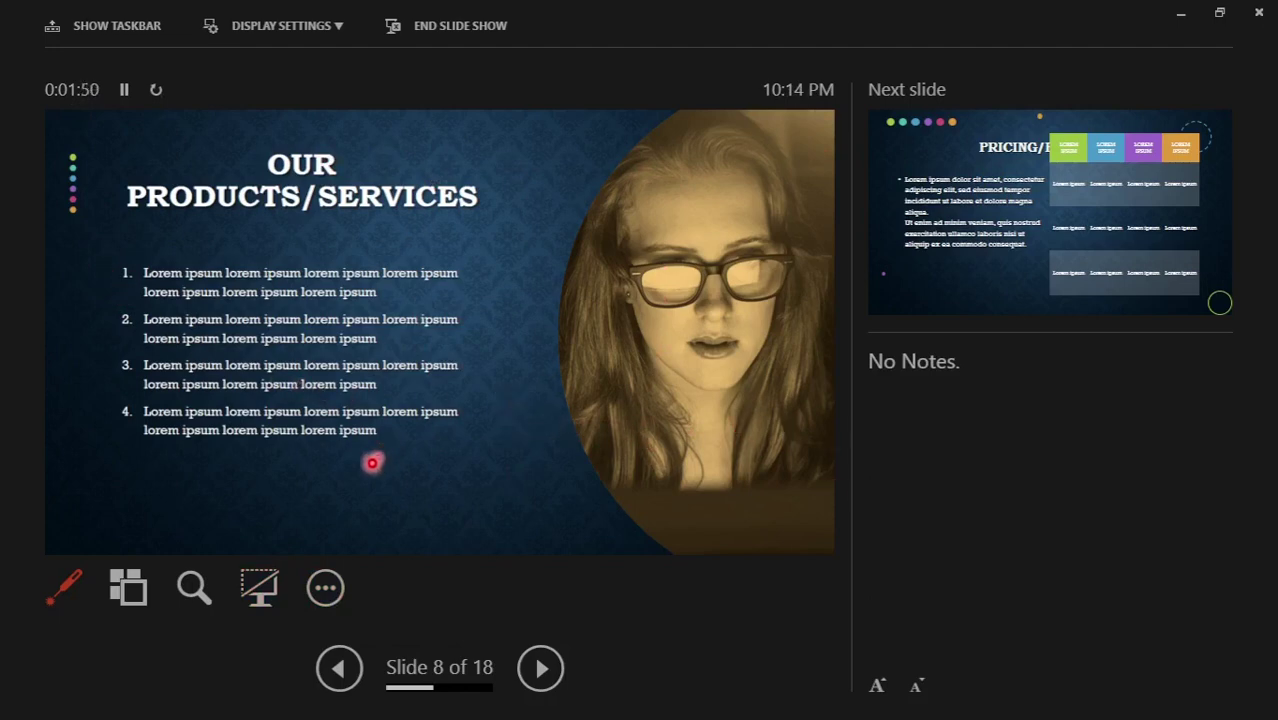
Step: Highlight the third bullet in yellow, then switch to the eraser to remove the ink
{"action": "left_click", "coordinate": [76, 588]}
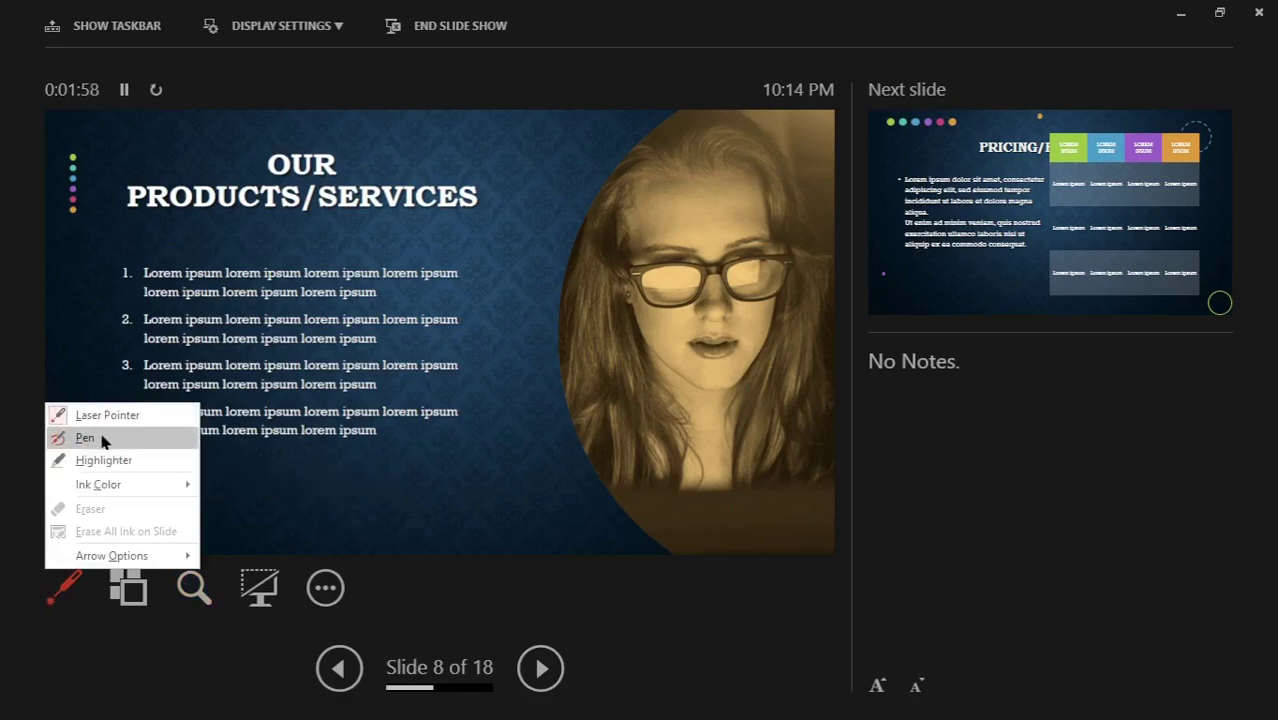
{"action": "left_click", "coordinate": [104, 460]}
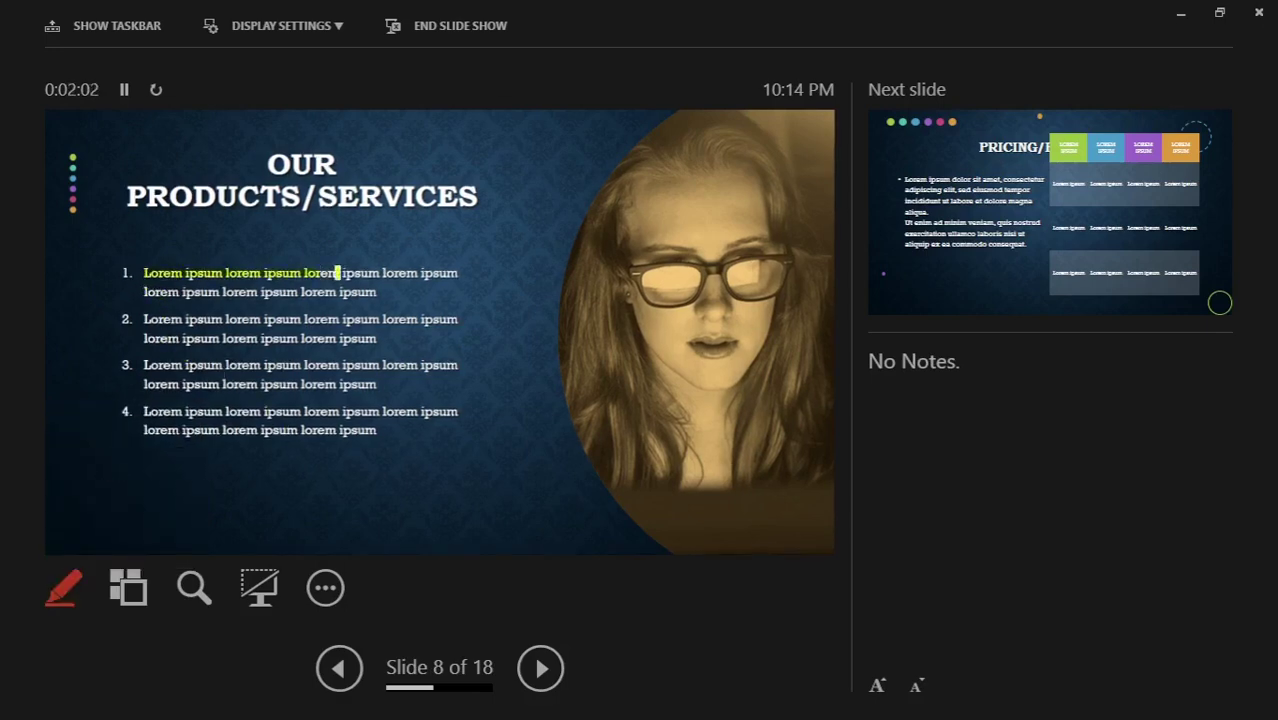
{"action": "left_click", "coordinate": [63, 588]}
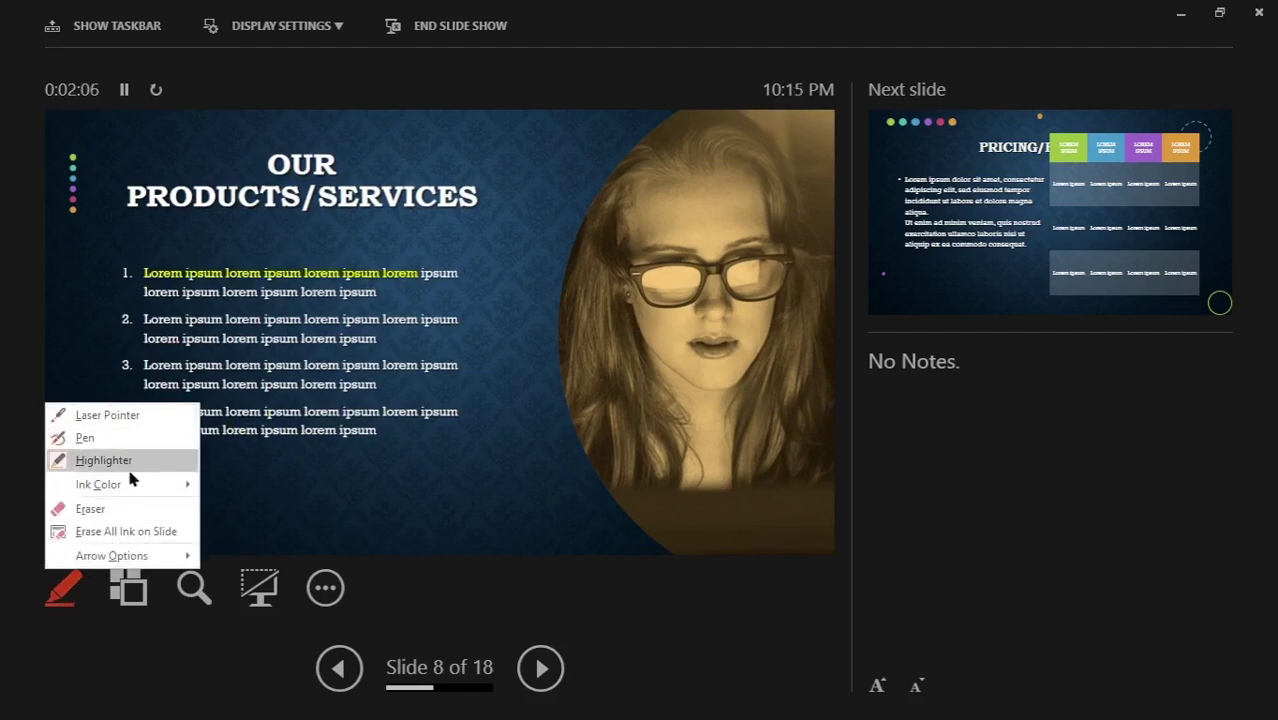
{"action": "mouse_move", "coordinate": [98, 484]}
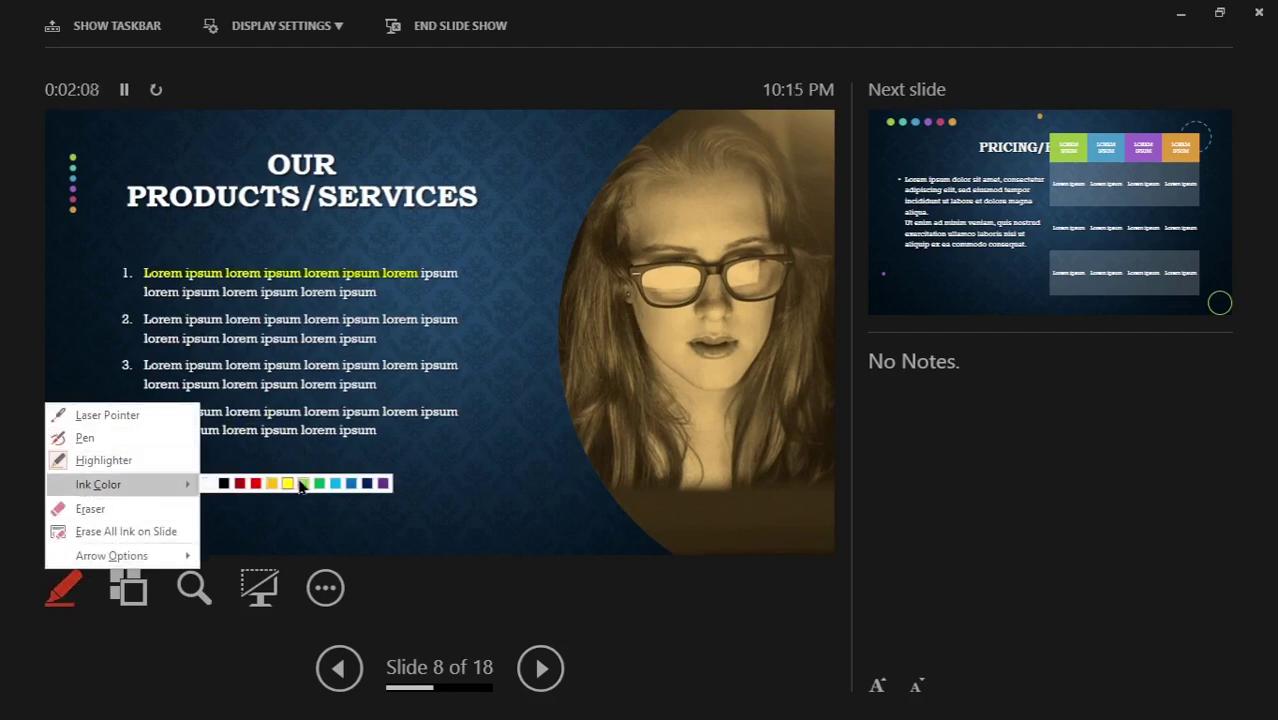
{"action": "left_click", "coordinate": [300, 483]}
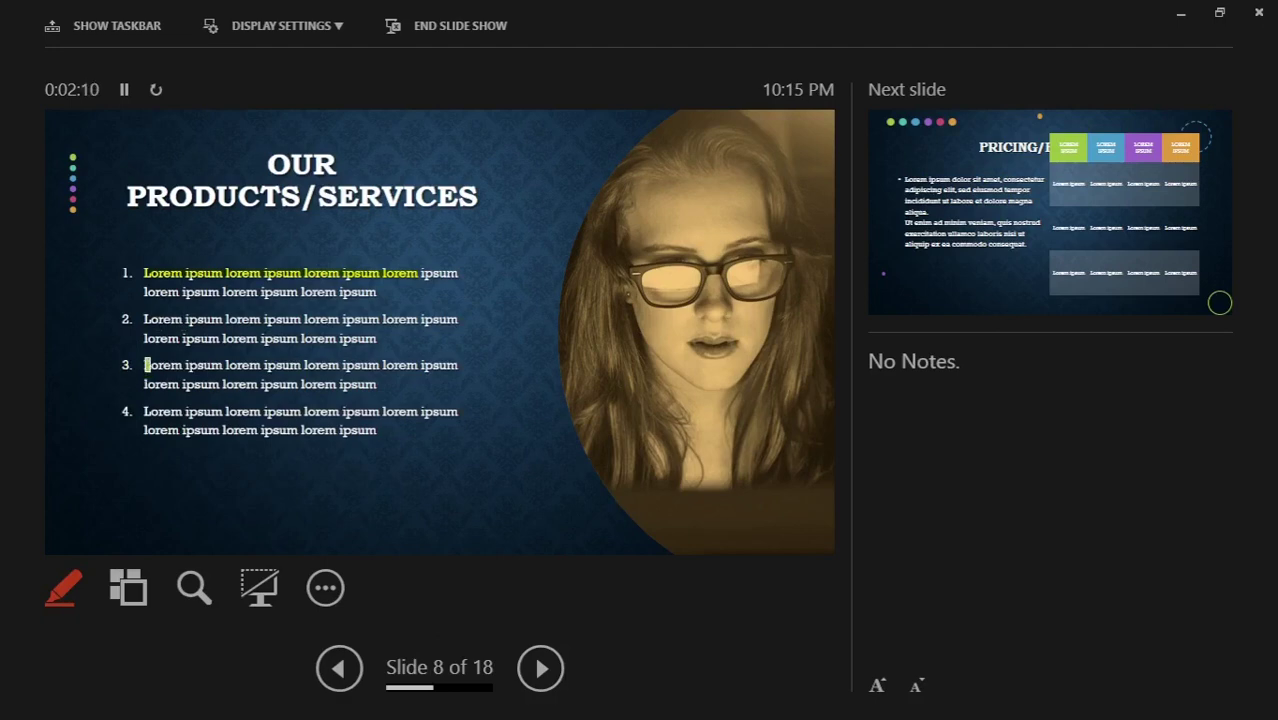
{"action": "left_click_drag", "start_coordinate": [211, 365], "coordinate": [439, 365]}
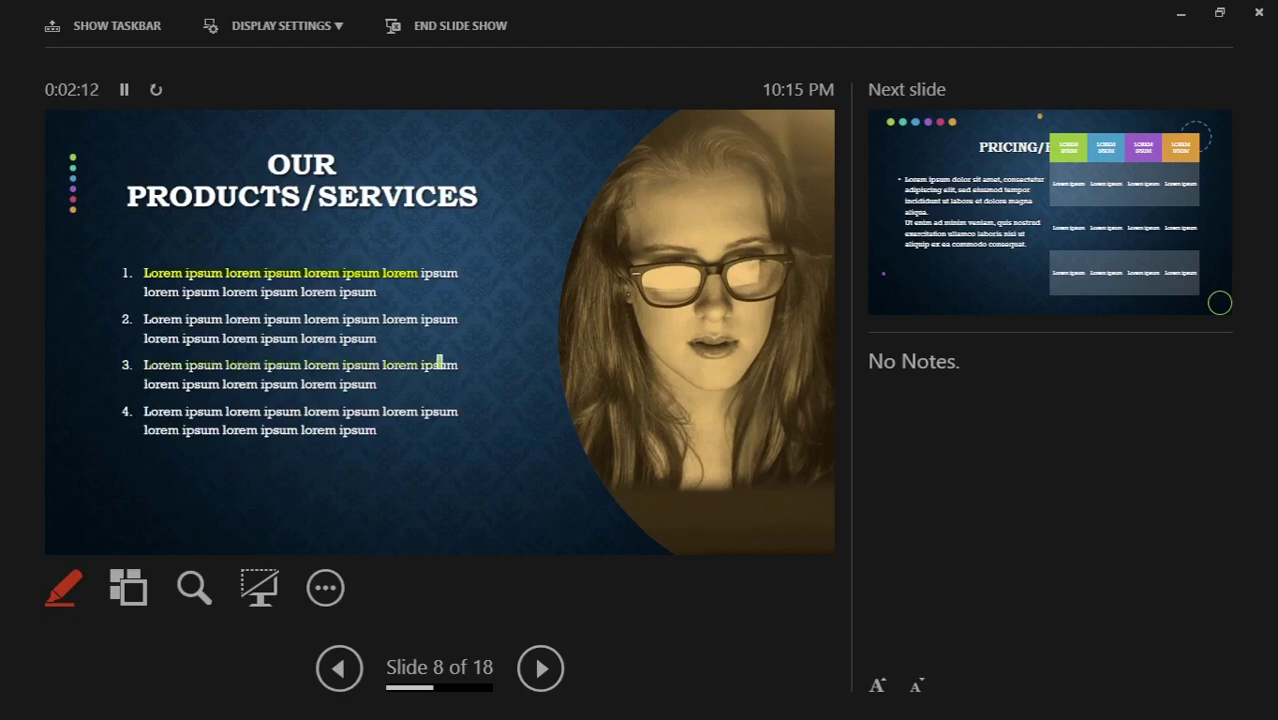
{"action": "left_click", "coordinate": [63, 587]}
{"action": "left_click", "coordinate": [112, 520]}
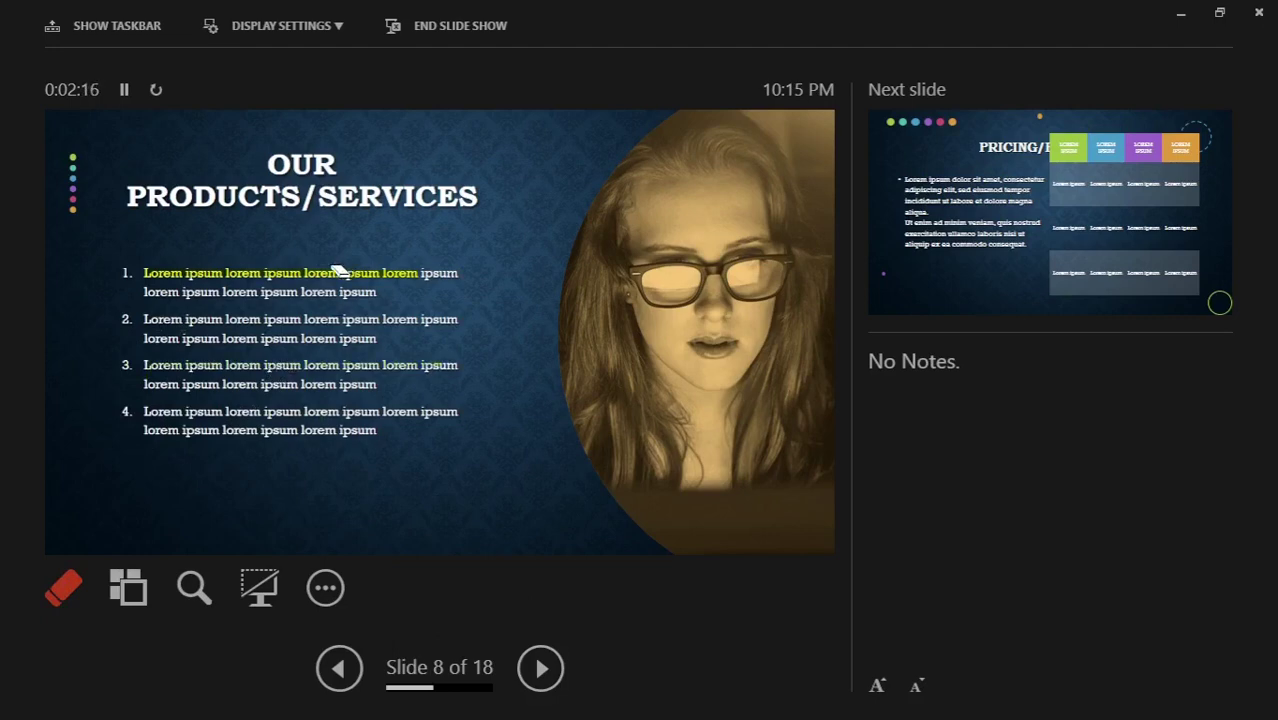
Step: Move ahead to slide 12, Our Proposal, and turn the laser pointer on over its table
{"action": "left_click", "coordinate": [63, 587]}
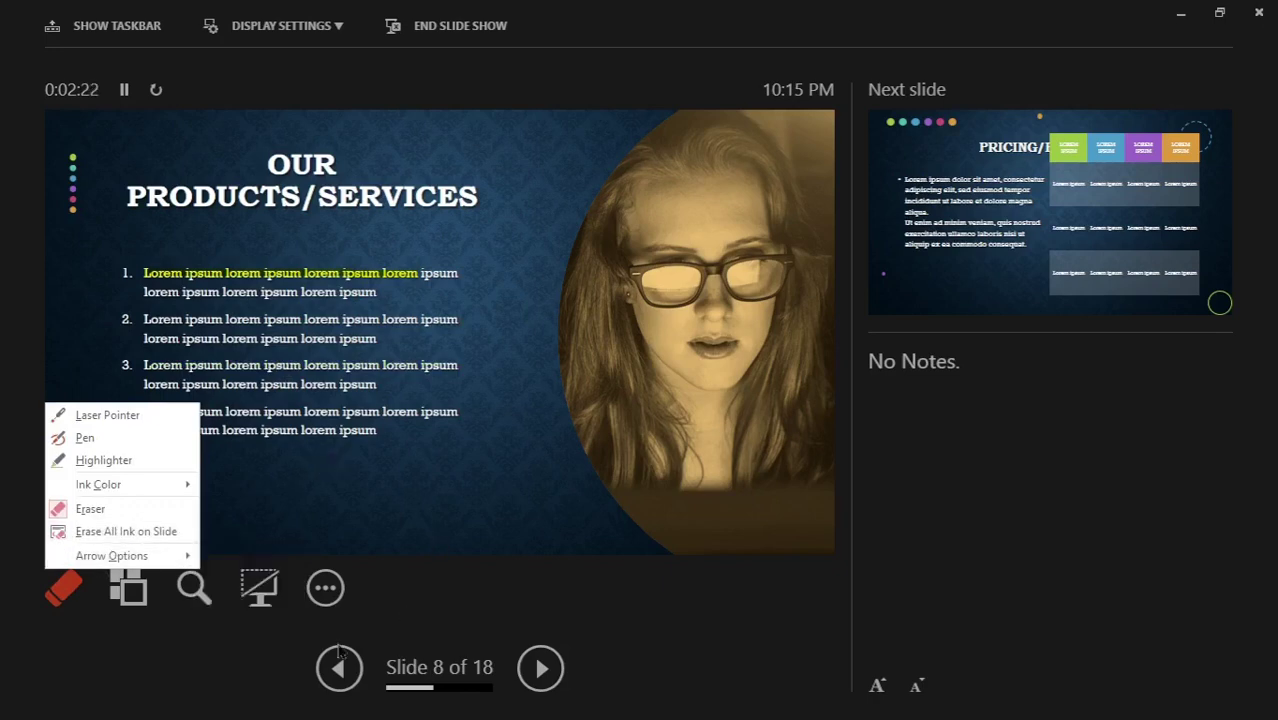
{"action": "left_click", "coordinate": [524, 680]}
{"action": "left_click", "coordinate": [540, 668]}
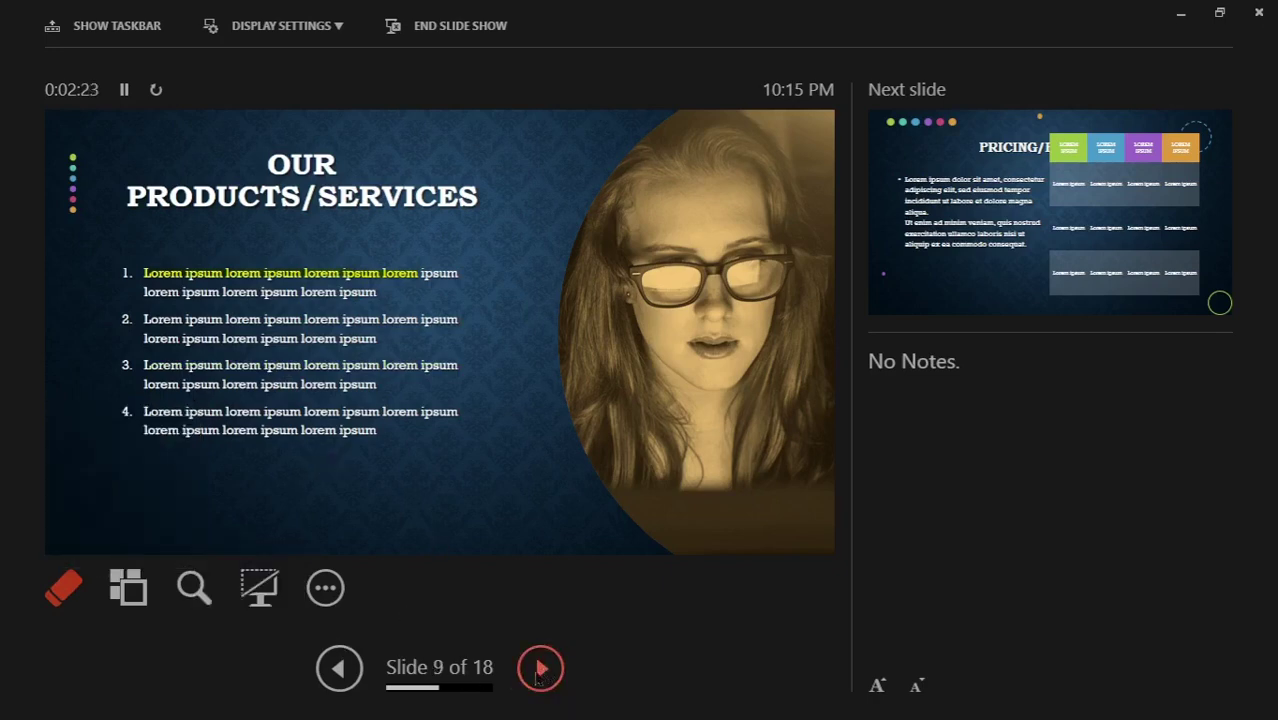
{"action": "left_click", "coordinate": [336, 684]}
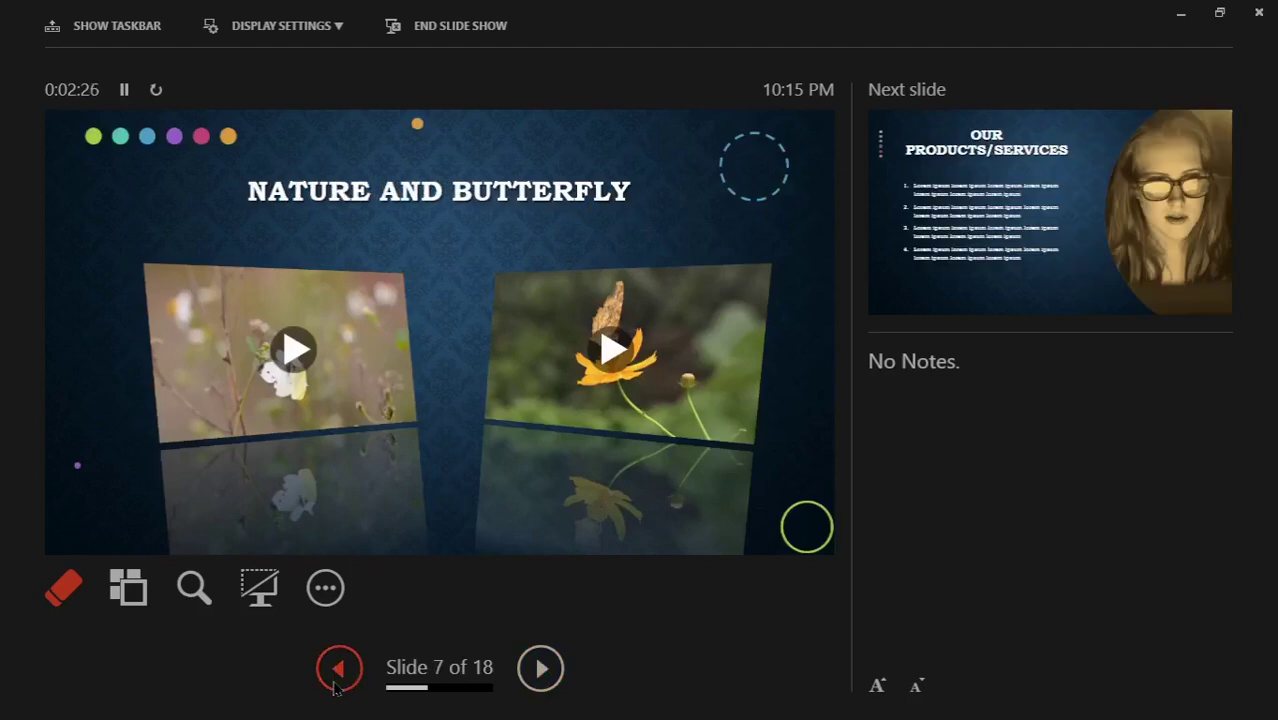
{"action": "left_click", "coordinate": [555, 683]}
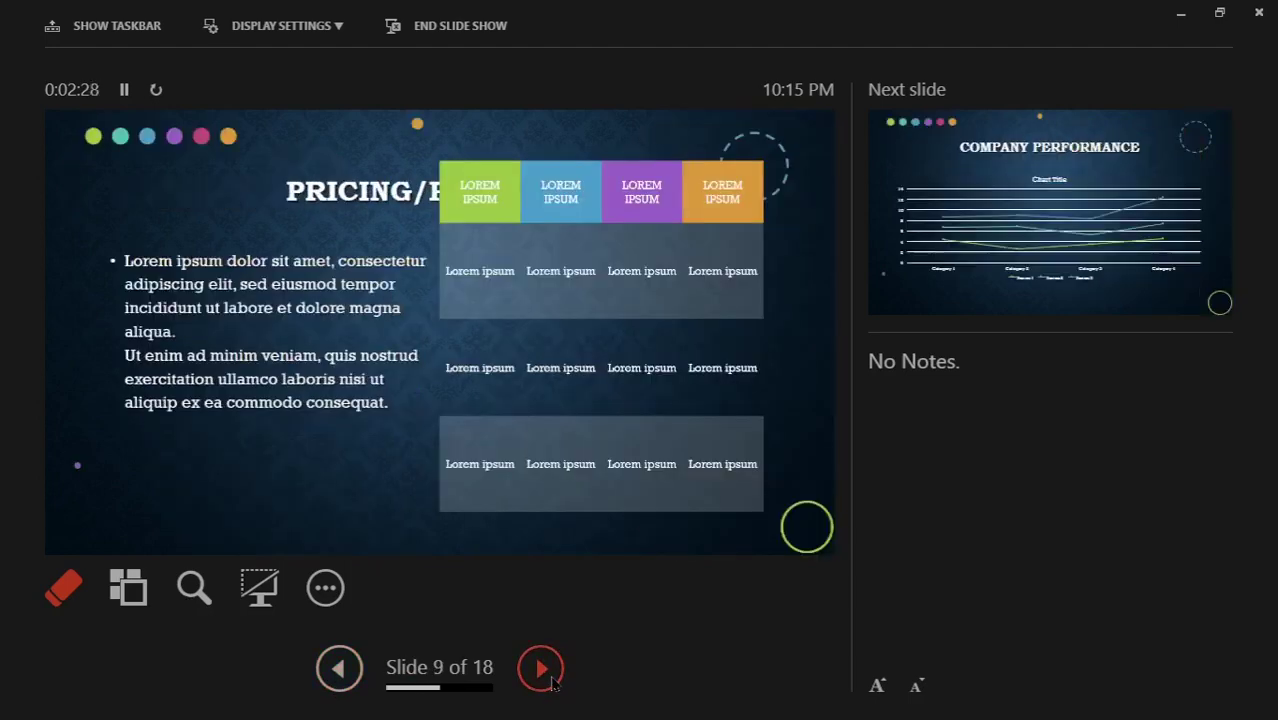
{"action": "left_click", "coordinate": [552, 681]}
{"action": "left_click", "coordinate": [551, 681]}
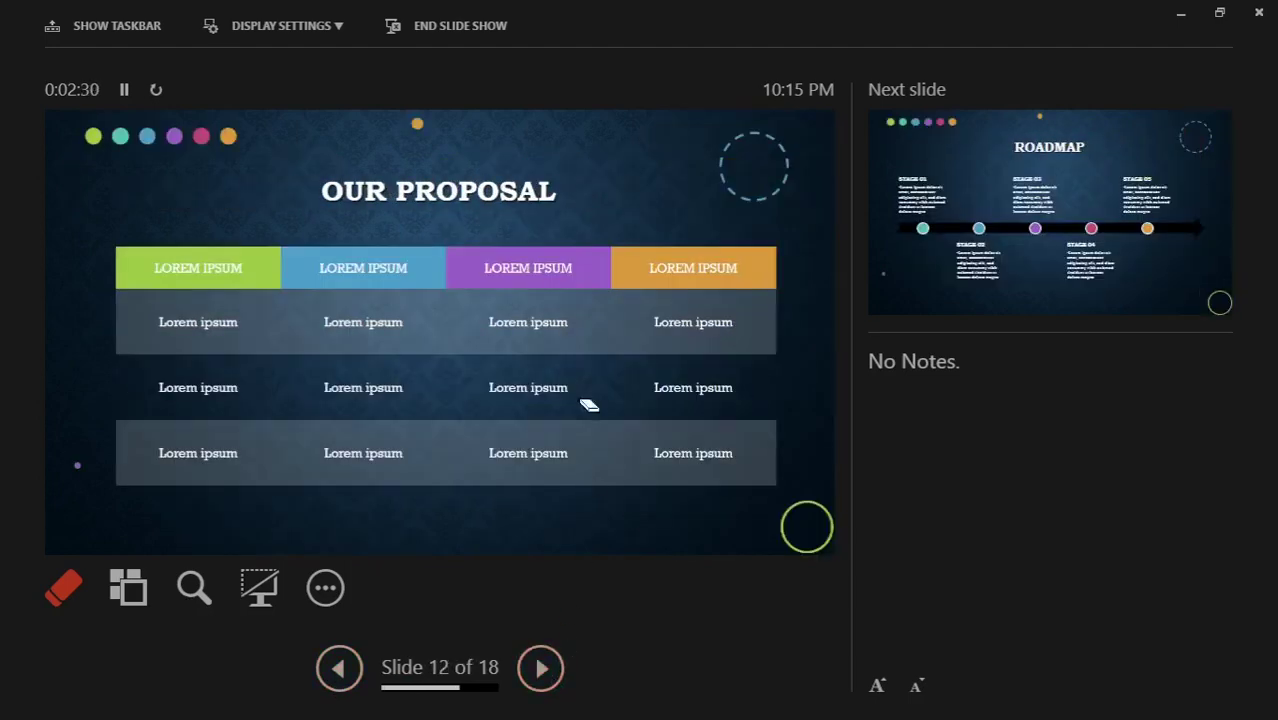
{"action": "left_click", "coordinate": [63, 587]}
{"action": "left_click", "coordinate": [107, 415]}
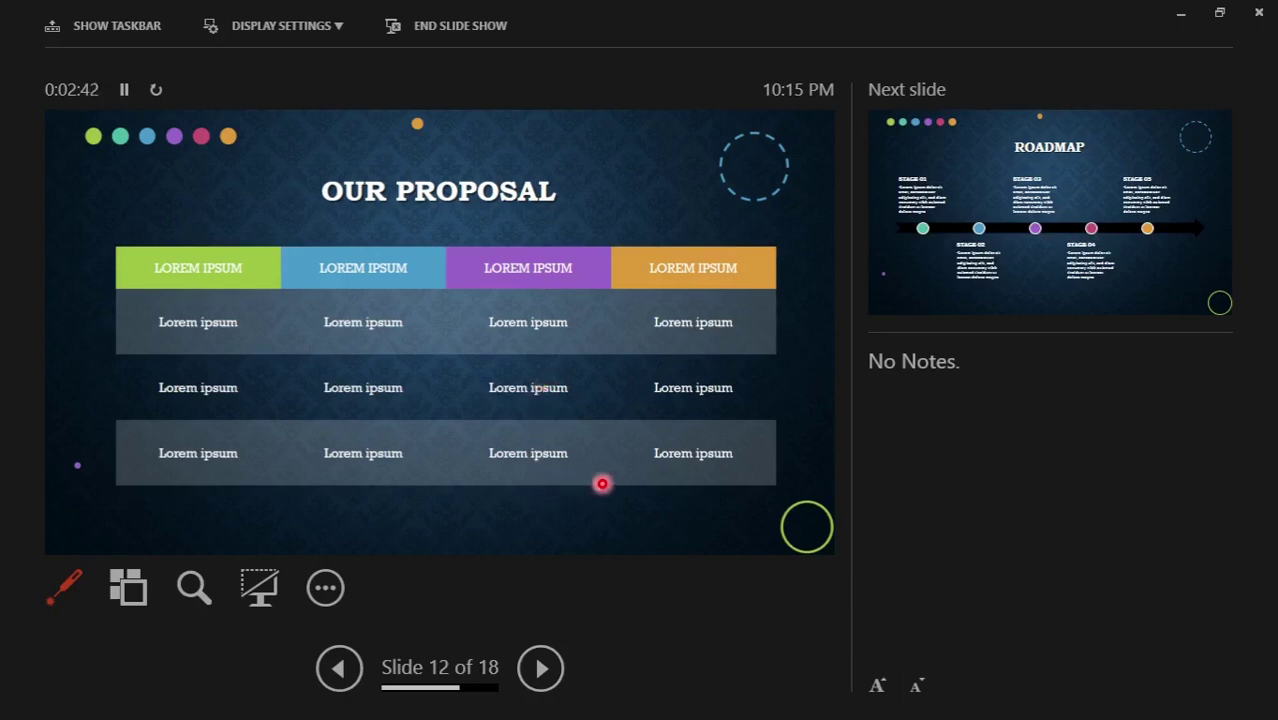
{"action": "left_click", "coordinate": [337, 592]}
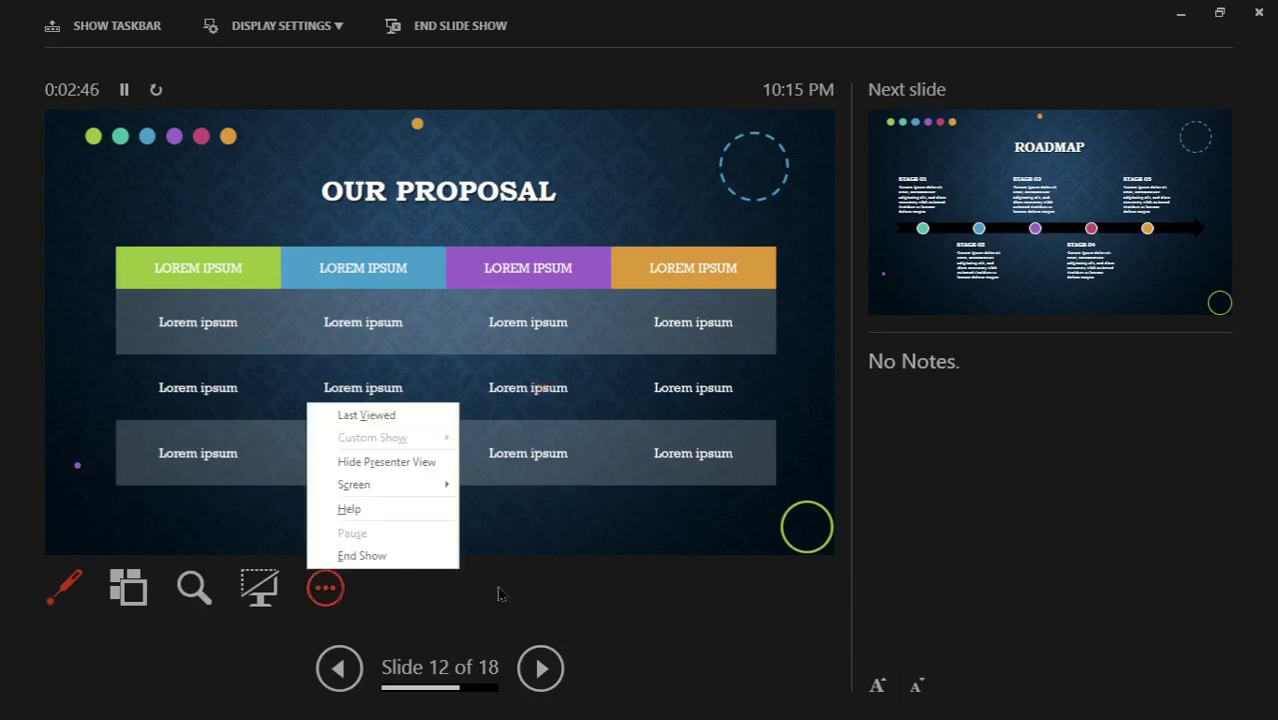
{"action": "left_click", "coordinate": [500, 594]}
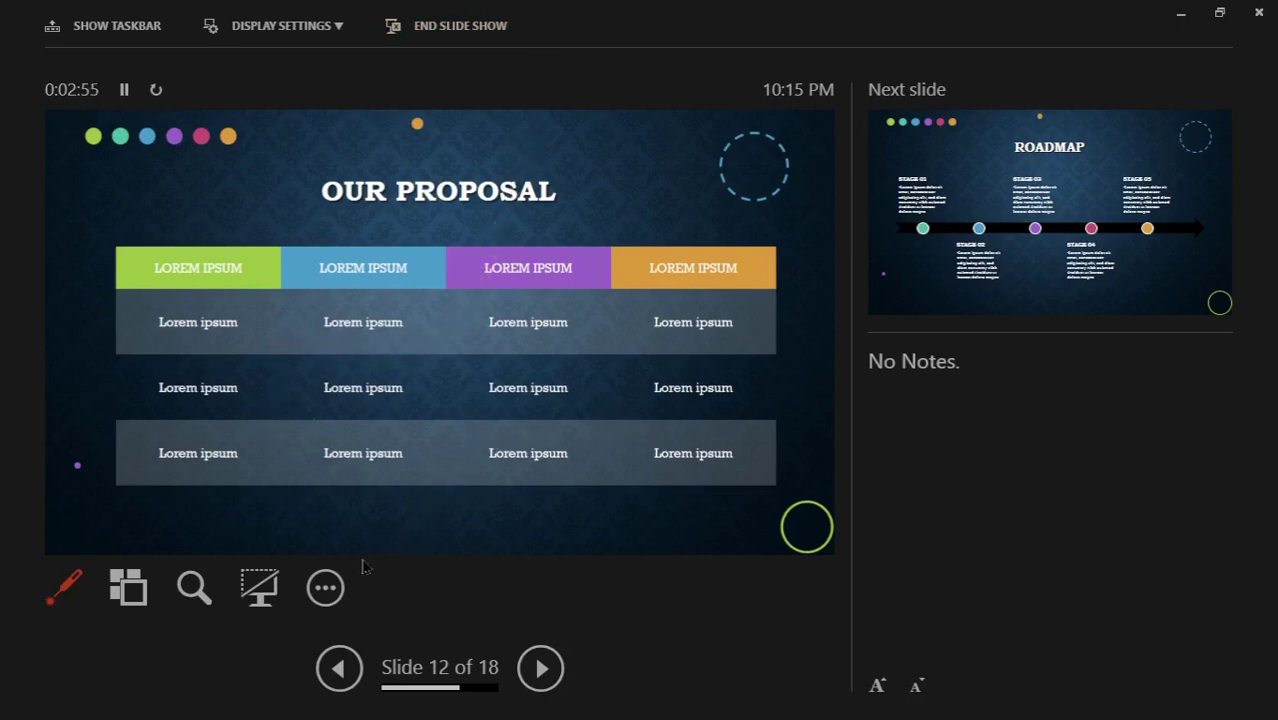
Step: Advance two slides, then step back four slides to slide 7, Nature and Butterfly
{"action": "left_click", "coordinate": [540, 668]}
{"action": "left_click", "coordinate": [540, 668]}
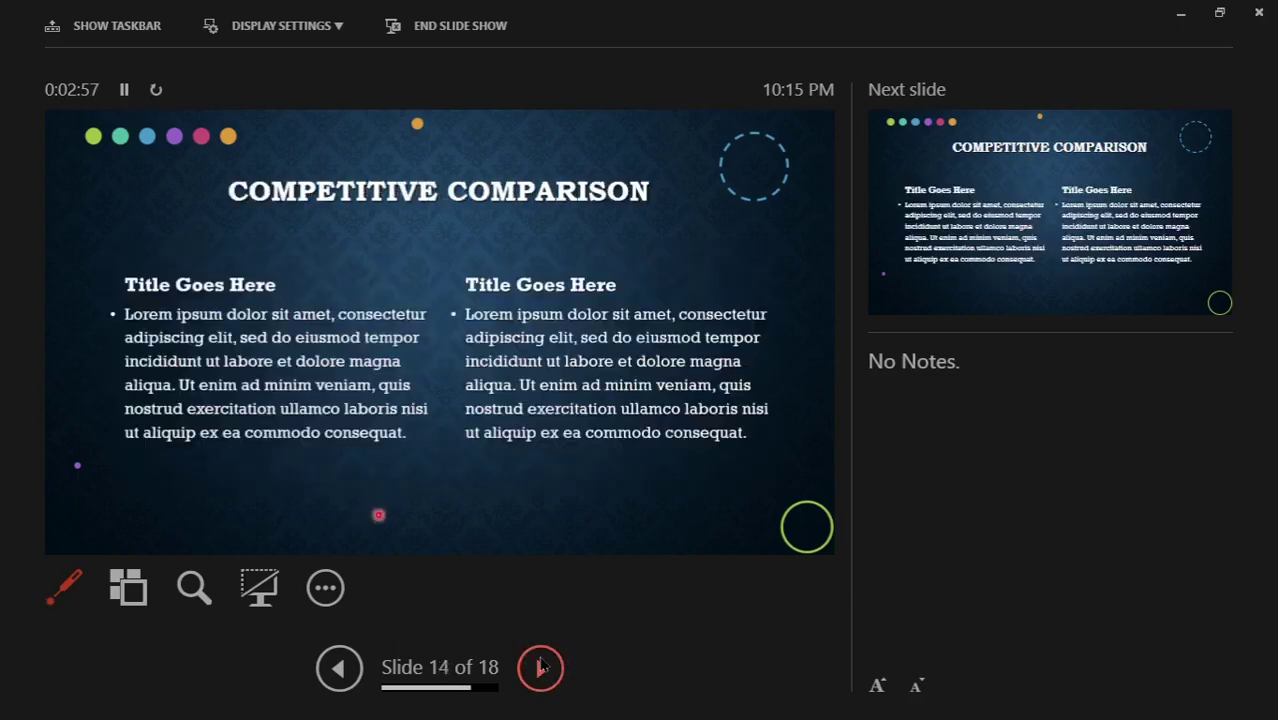
{"action": "left_click", "coordinate": [540, 668]}
{"action": "left_click", "coordinate": [340, 668]}
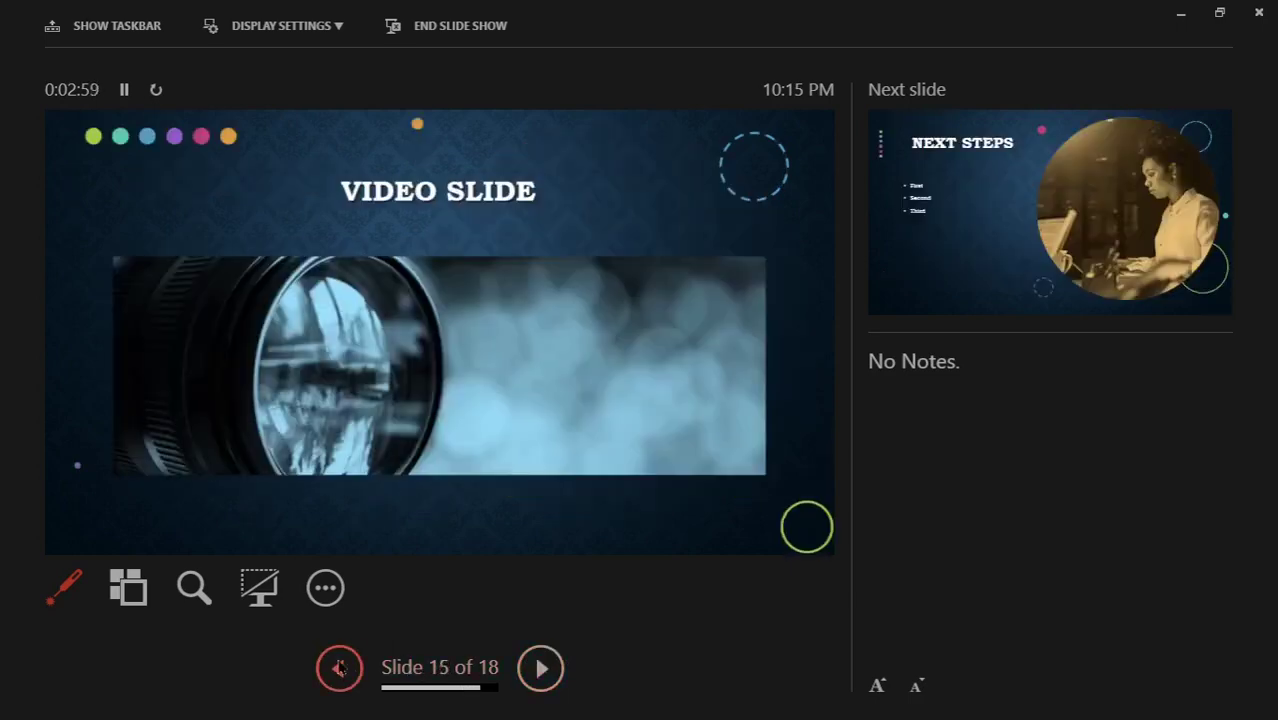
{"action": "left_click", "coordinate": [340, 668]}
{"action": "left_click", "coordinate": [340, 668]}
{"action": "left_click", "coordinate": [340, 668]}
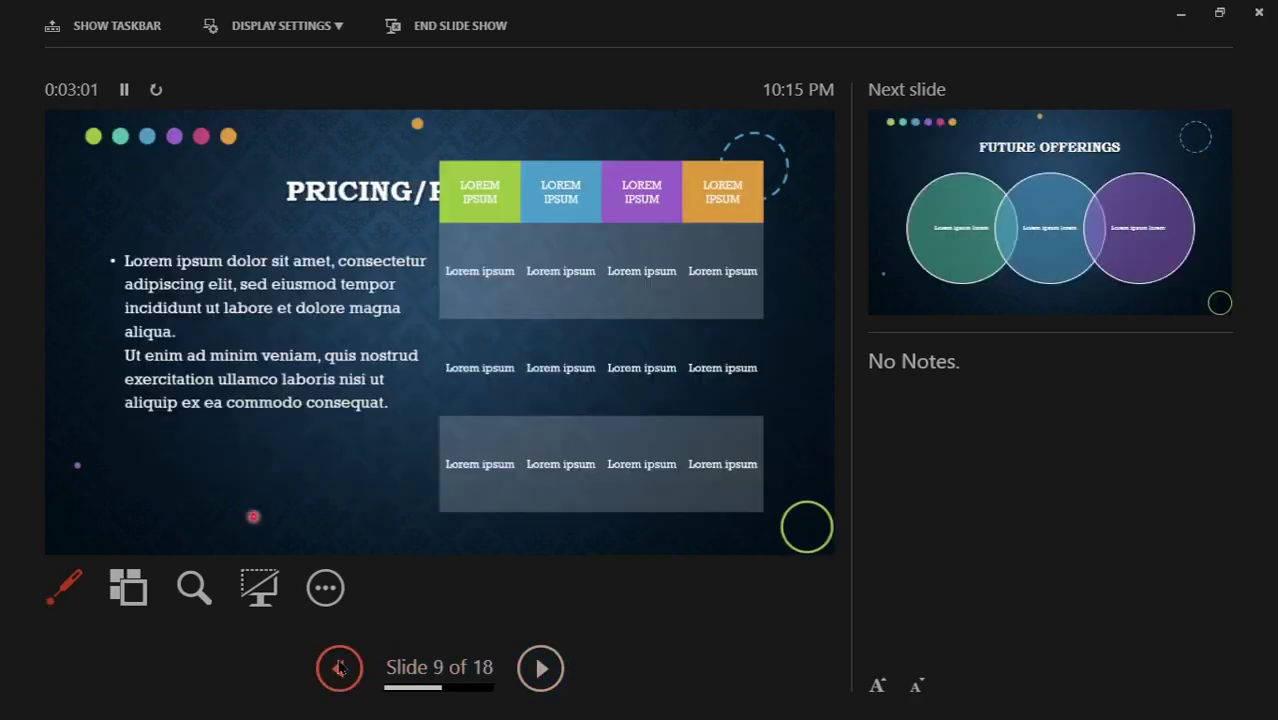
{"action": "left_click", "coordinate": [340, 668]}
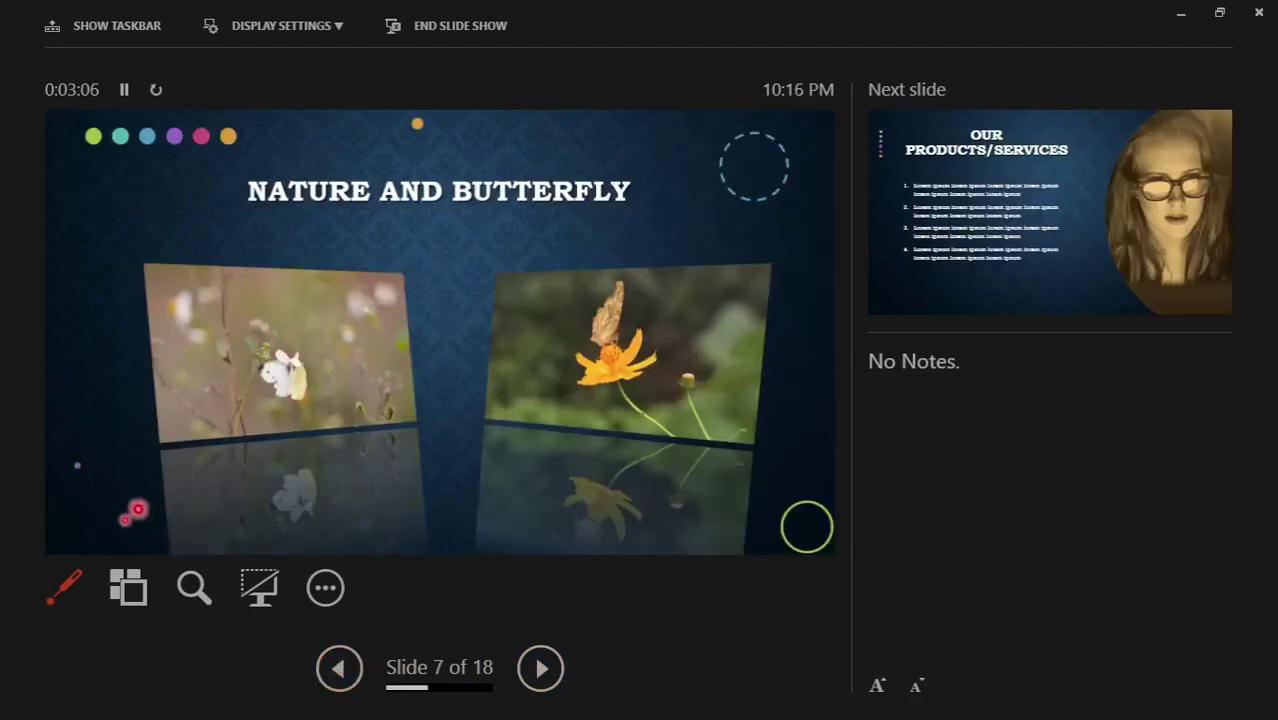
{"action": "left_click", "coordinate": [62, 590]}
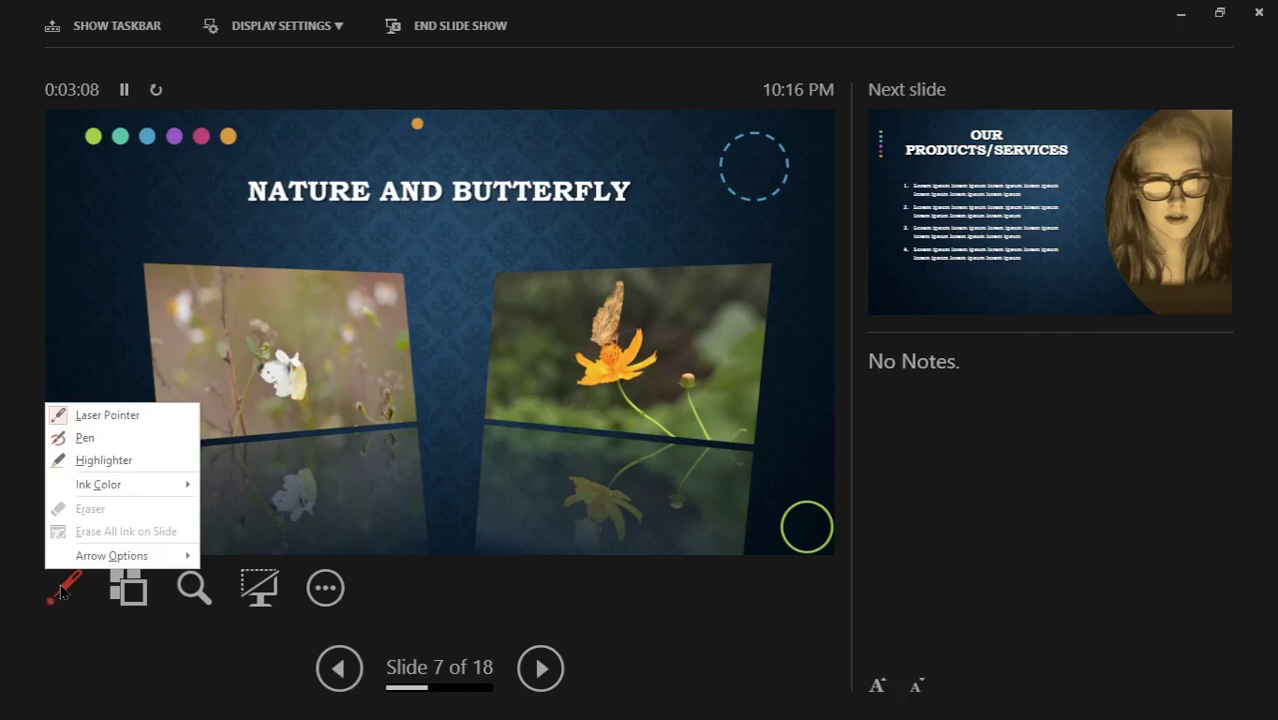
Step: Turn off the laser, play the right-hand butterfly video, then re-enable the laser pointer
{"action": "left_click", "coordinate": [110, 414]}
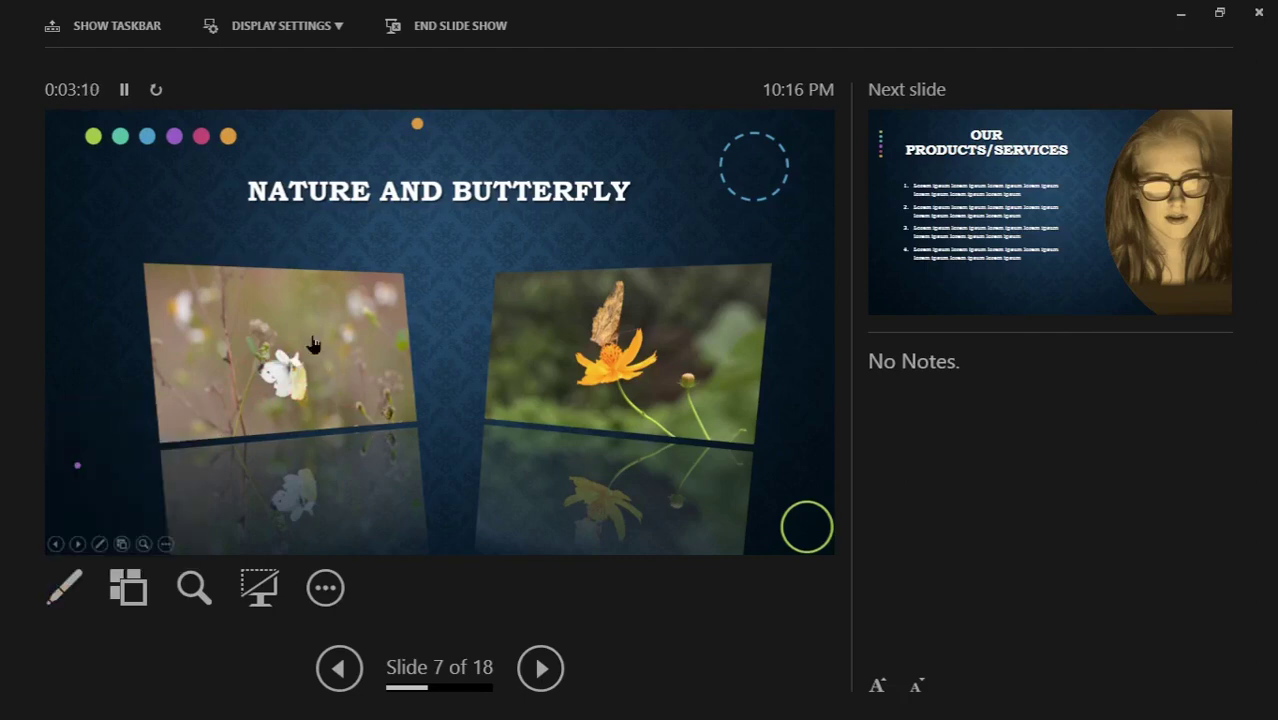
{"action": "left_click", "coordinate": [714, 357]}
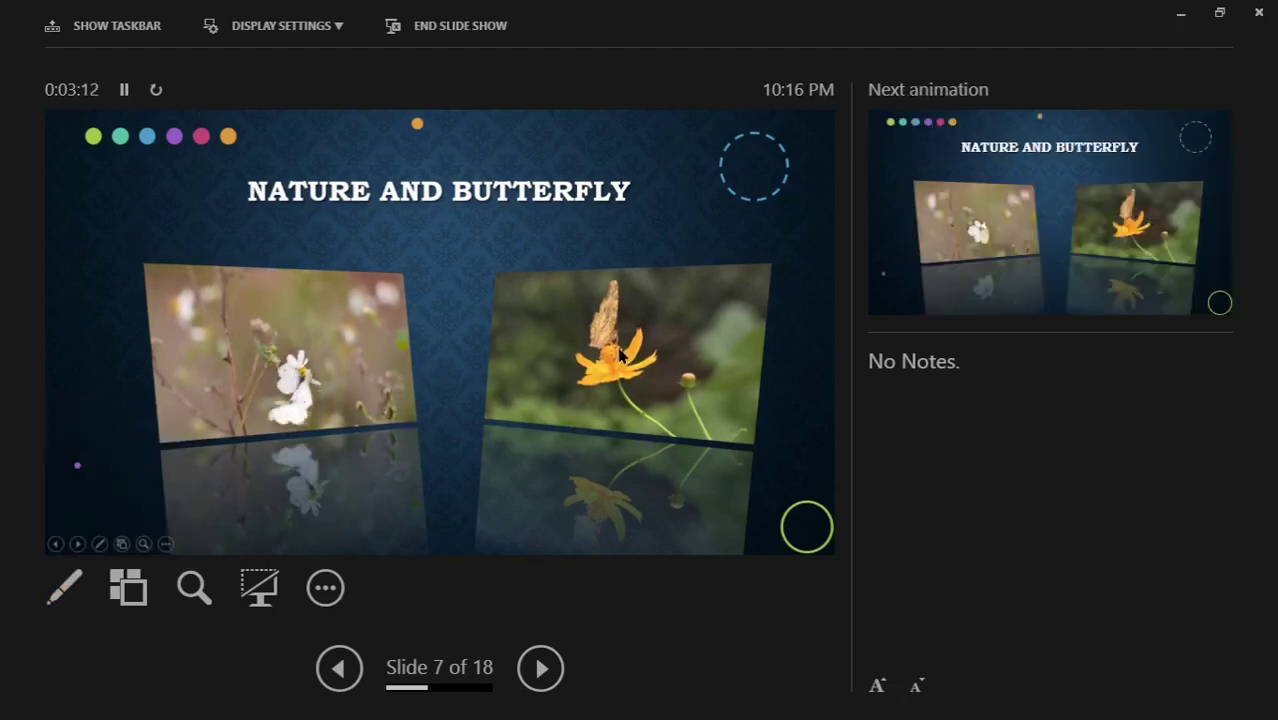
{"action": "left_click", "coordinate": [80, 594]}
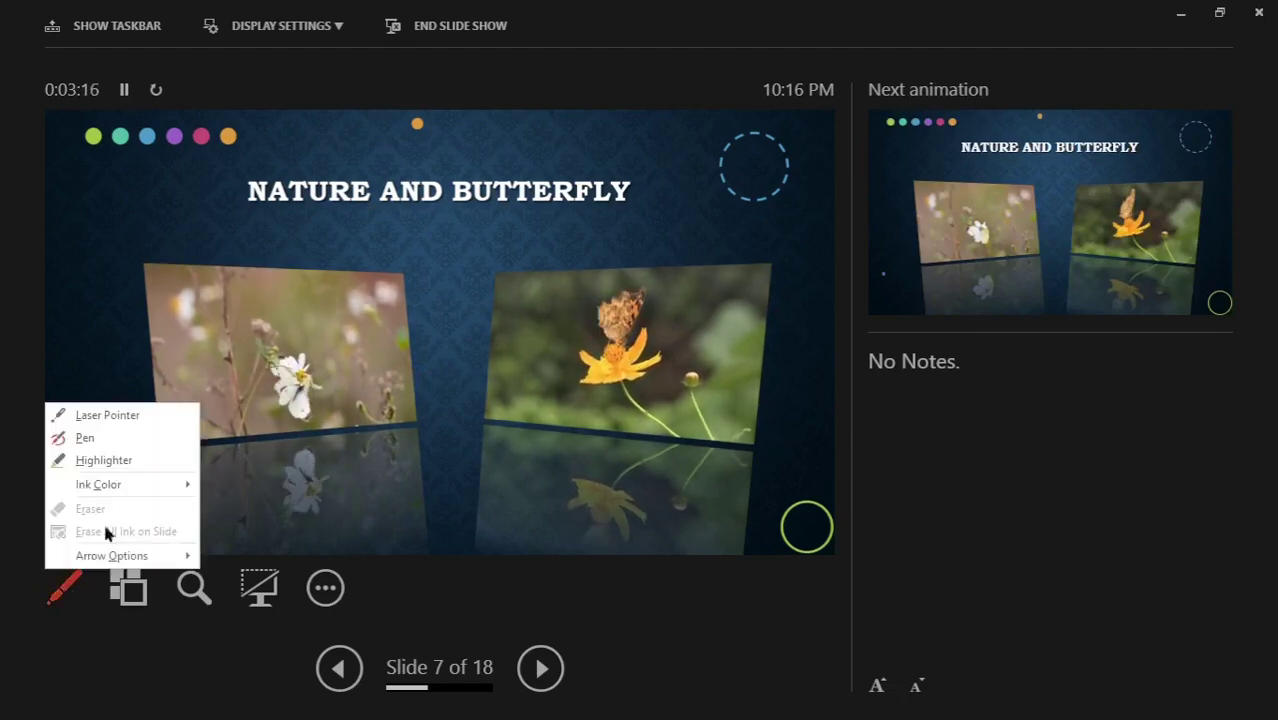
{"action": "left_click", "coordinate": [115, 415]}
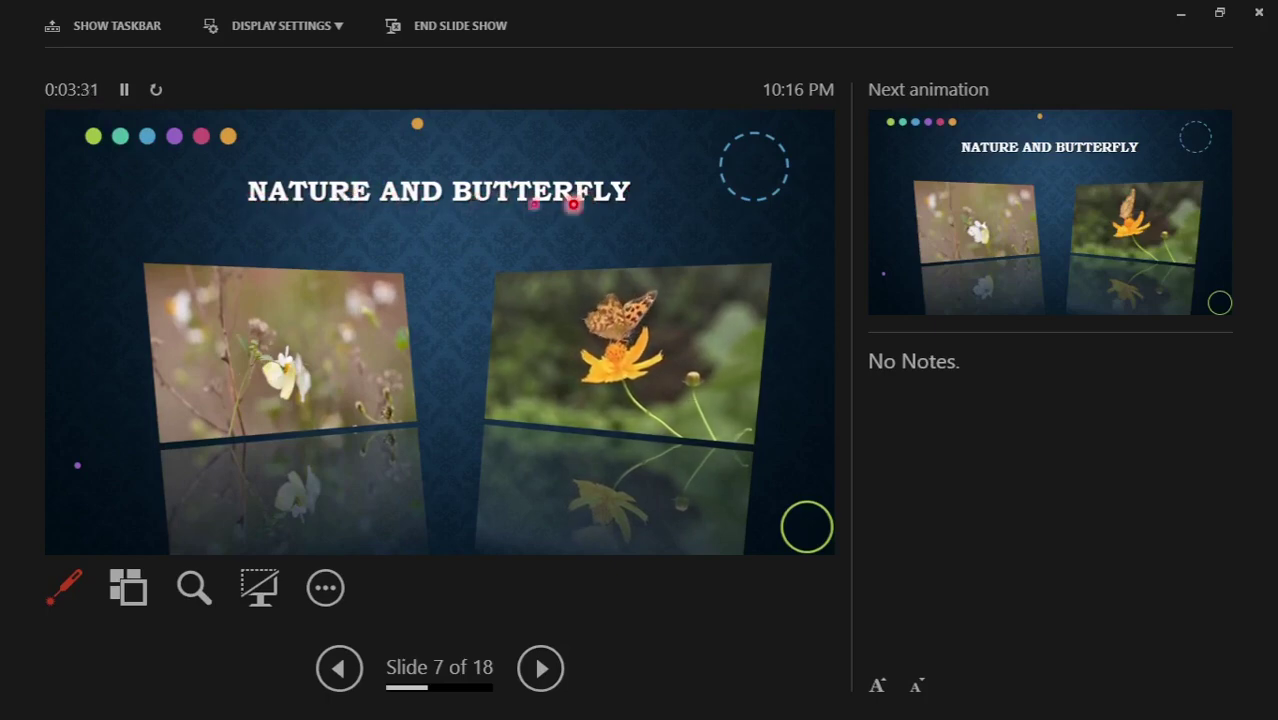
Step: Switch to the pen and underline the Nature and Butterfly title in red ink
{"action": "left_click", "coordinate": [72, 596]}
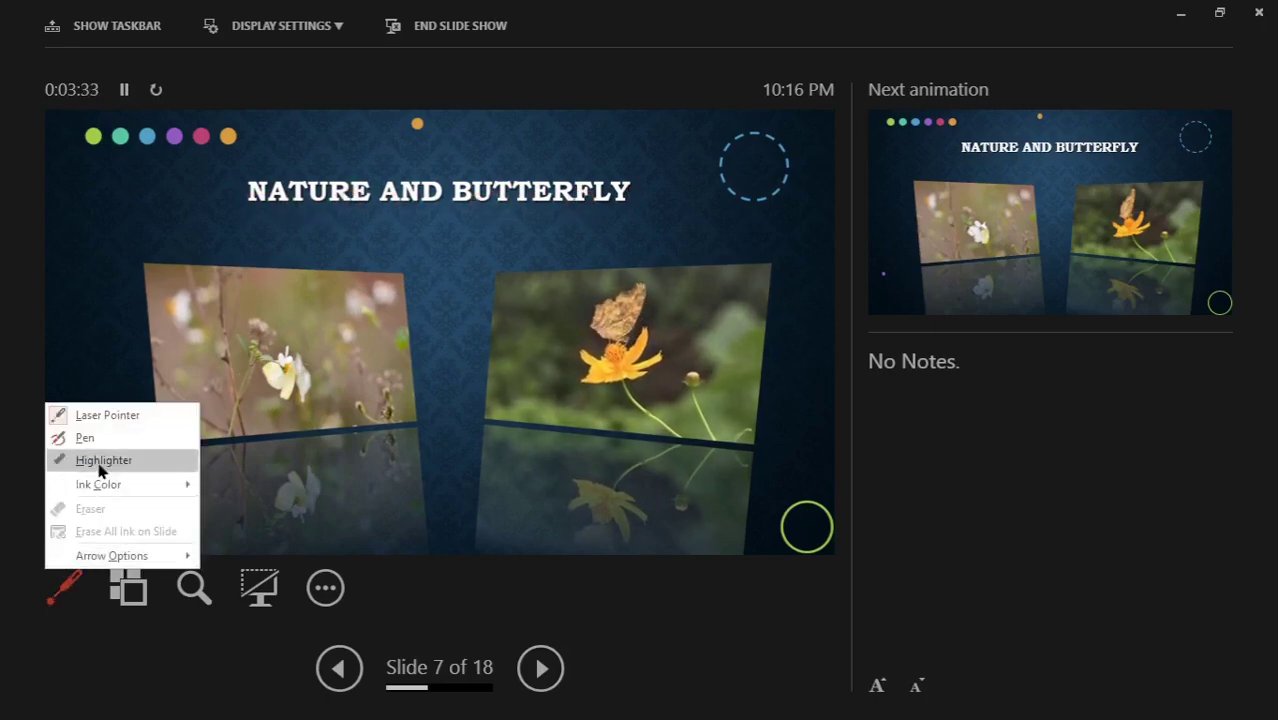
{"action": "left_click", "coordinate": [100, 440]}
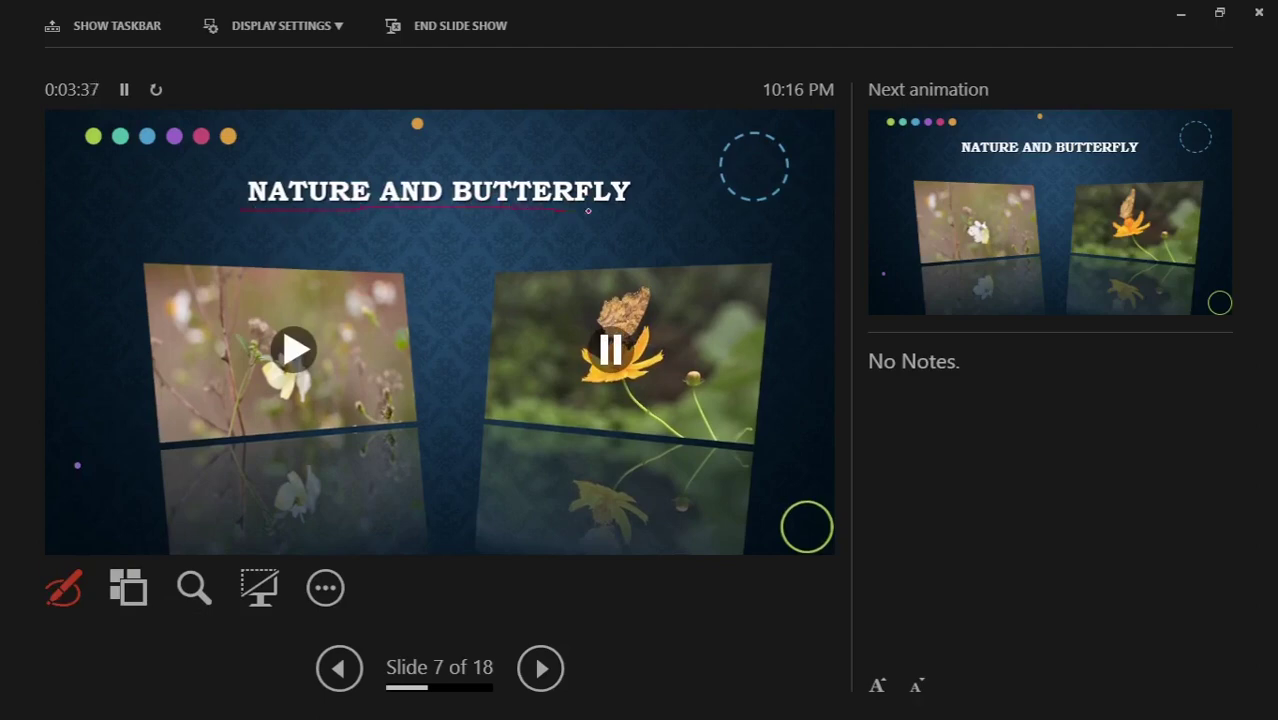
{"action": "left_click", "coordinate": [70, 590]}
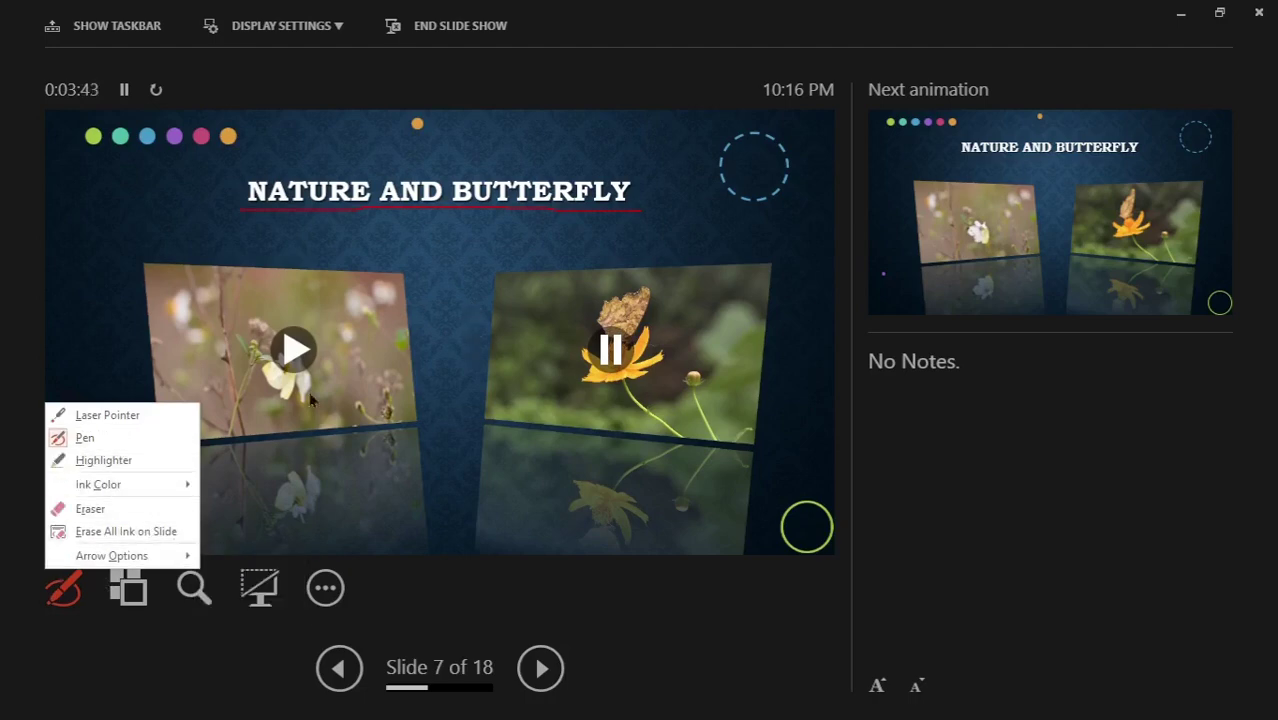
{"action": "left_click", "coordinate": [103, 609]}
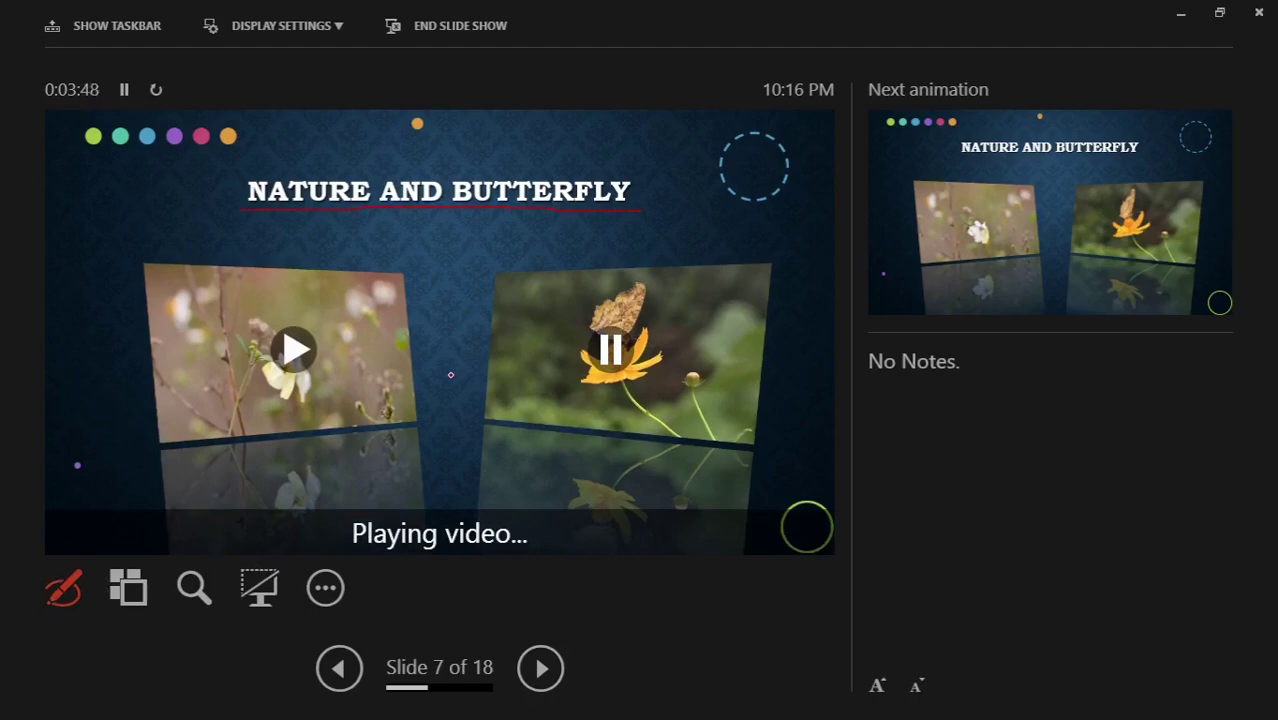
Step: End the slideshow and discard the ink annotations, returning to slide 1, Sales Pitch
{"action": "left_click", "coordinate": [476, 32]}
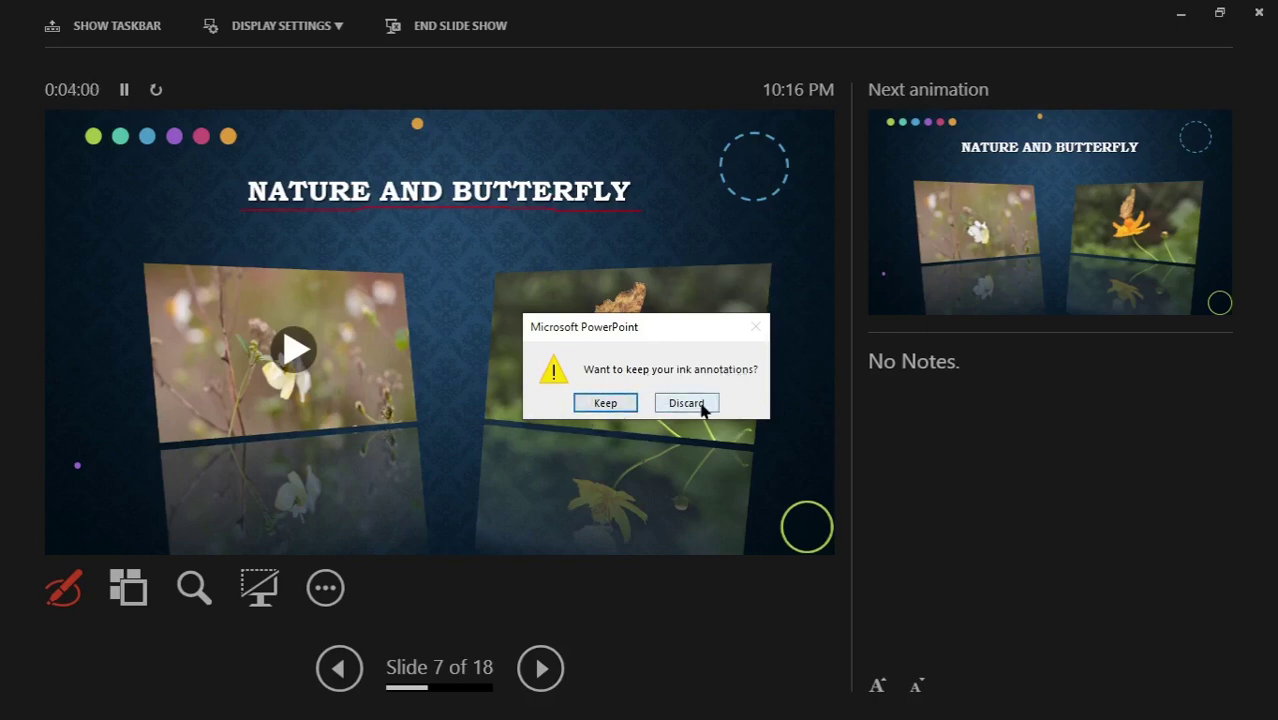
{"action": "left_click", "coordinate": [686, 405]}
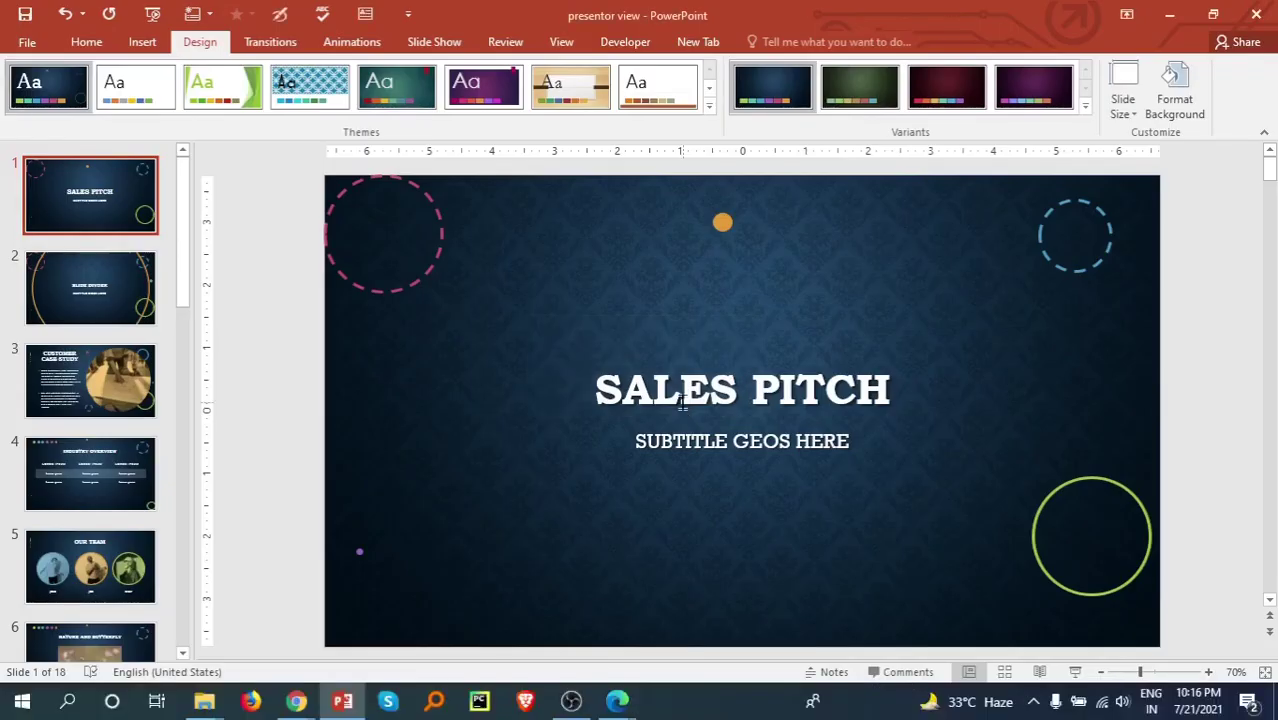